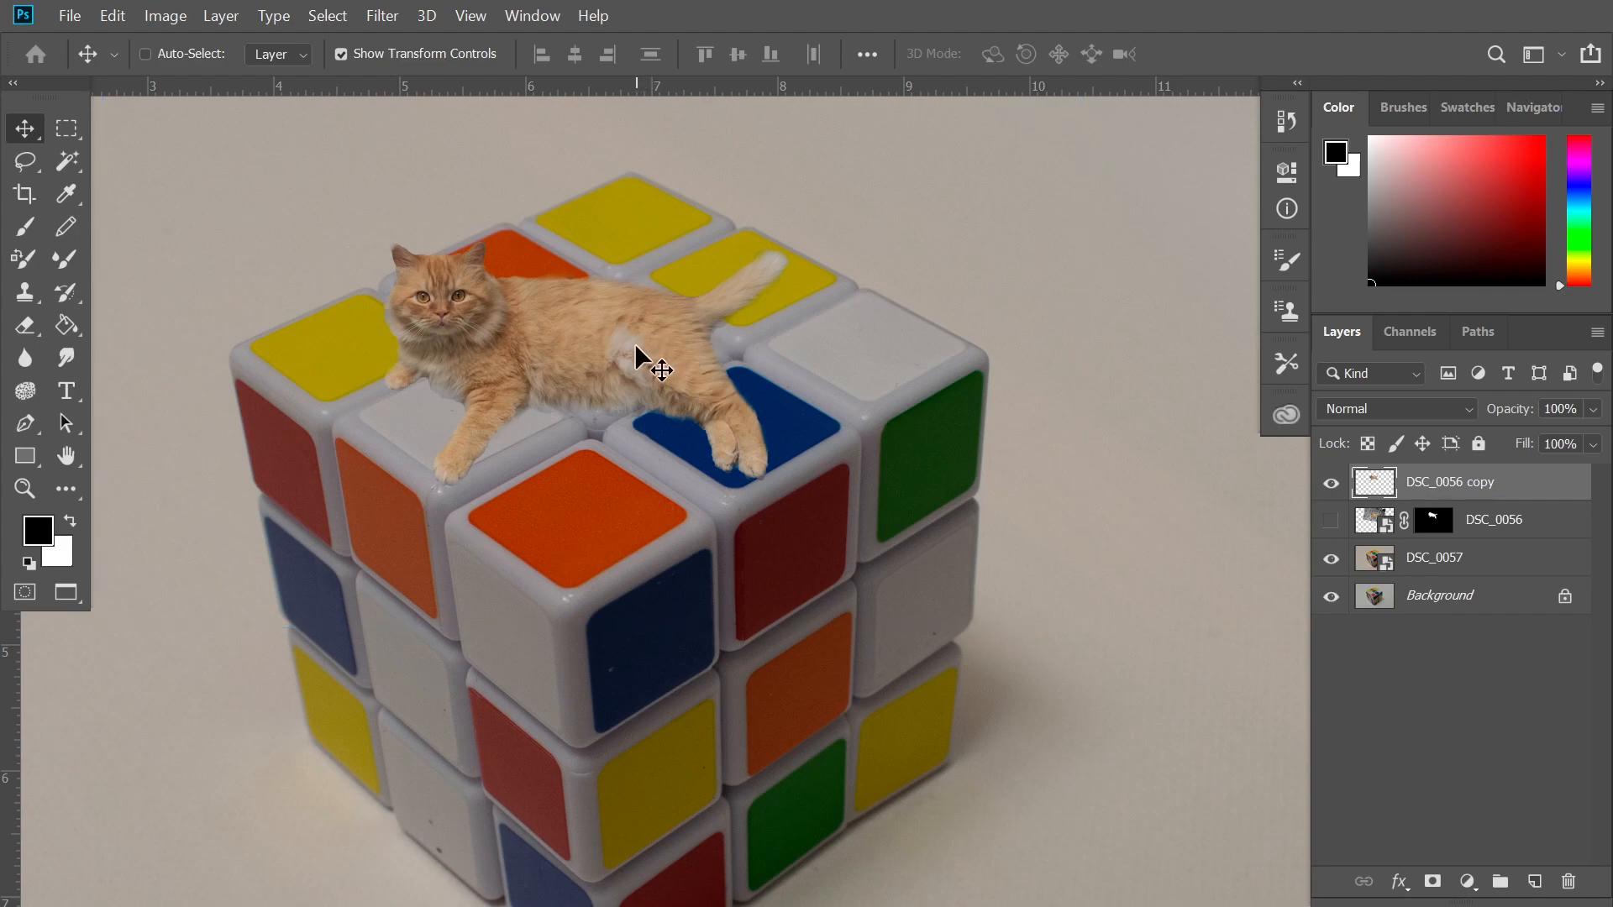
Shift the cat slightly up and left on the cube's top and add a Drop Shadow style to its layer.
{"action": "mouse_move", "coordinate": [636, 346]}
{"action": "left_mouse_down"}
{"action": "mouse_move", "coordinate": [619, 332]}
{"action": "mouse_move", "coordinate": [648, 344]}
{"action": "mouse_move", "coordinate": [668, 319]}
{"action": "mouse_move", "coordinate": [572, 314]}
{"action": "mouse_move", "coordinate": [684, 330]}
{"action": "mouse_move", "coordinate": [607, 319]}
{"action": "mouse_move", "coordinate": [622, 323]}
{"action": "left_mouse_up"}
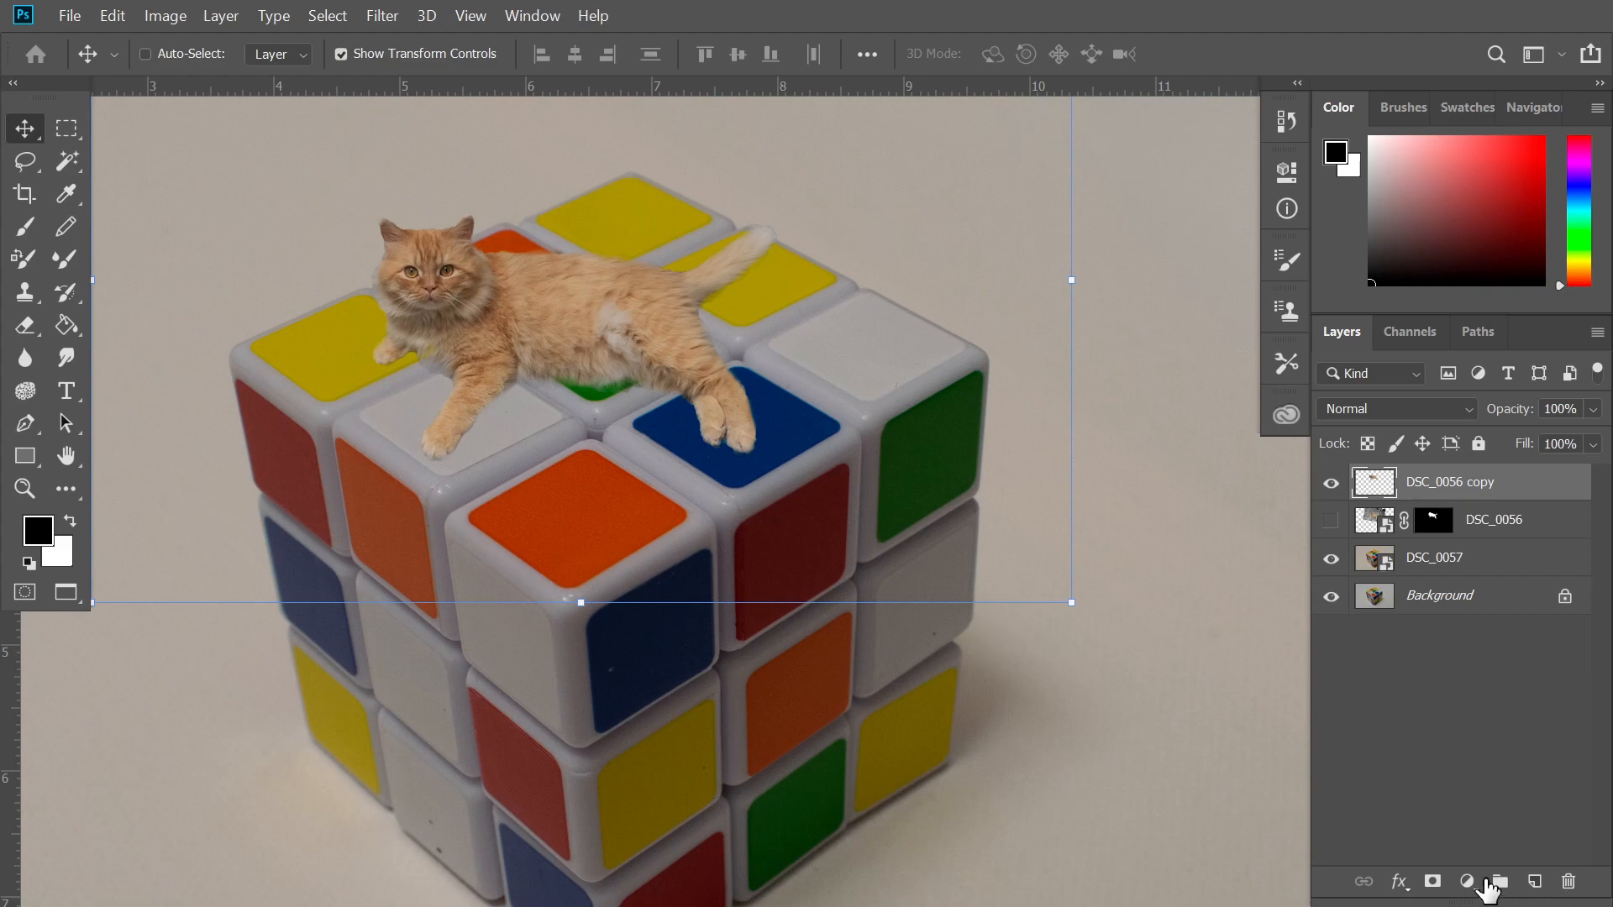
{"action": "left_click", "coordinate": [1397, 884]}
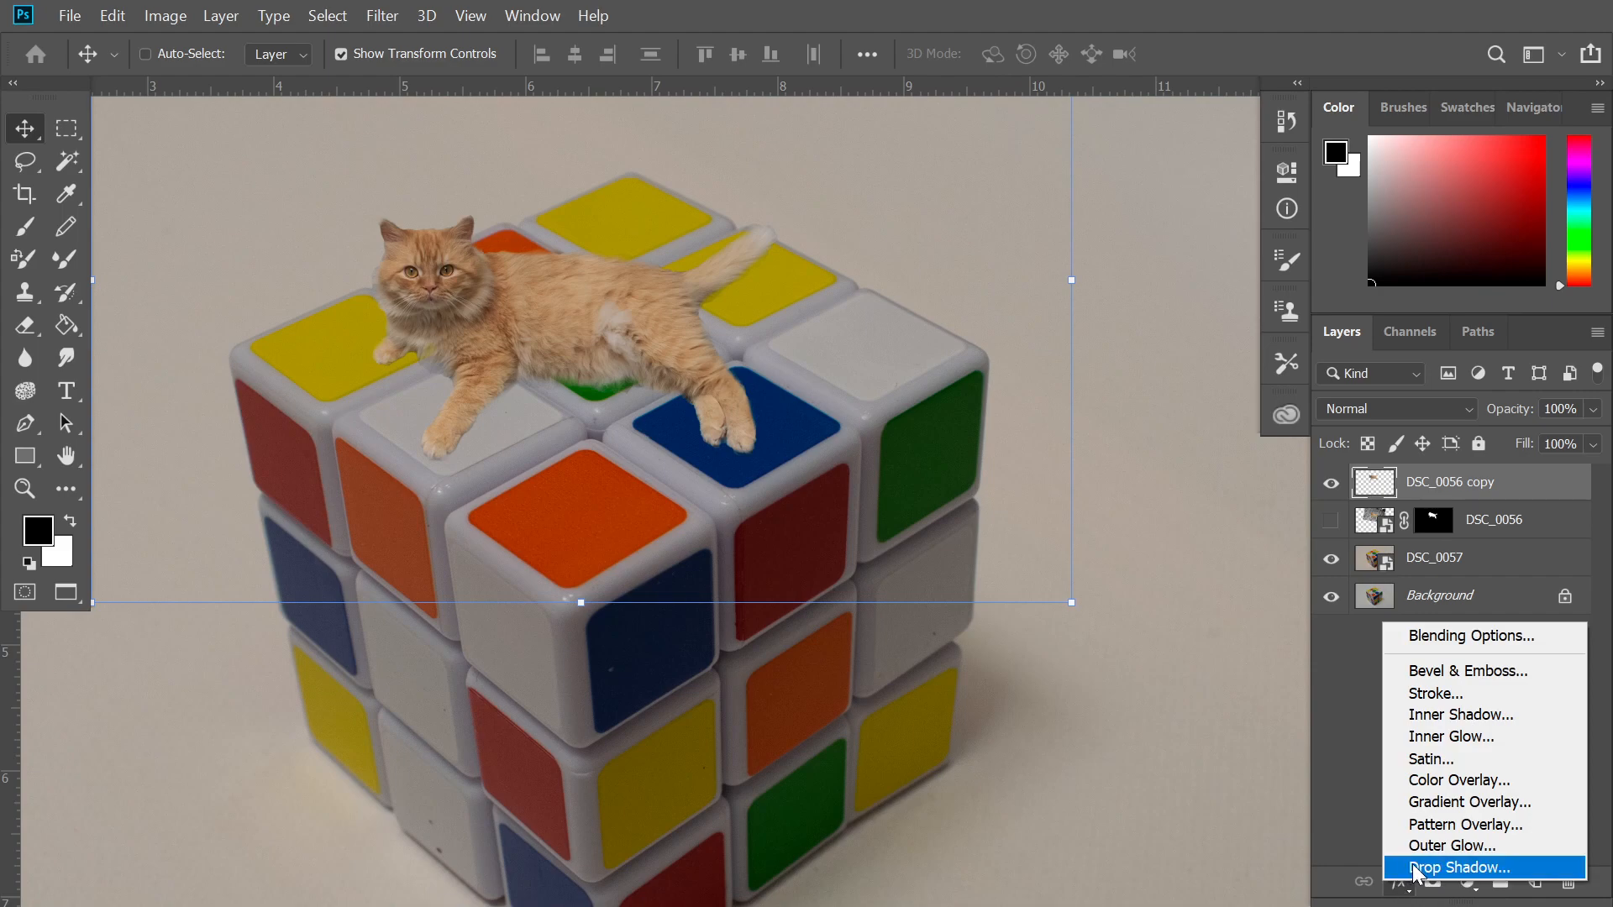
{"action": "left_click", "coordinate": [1416, 867]}
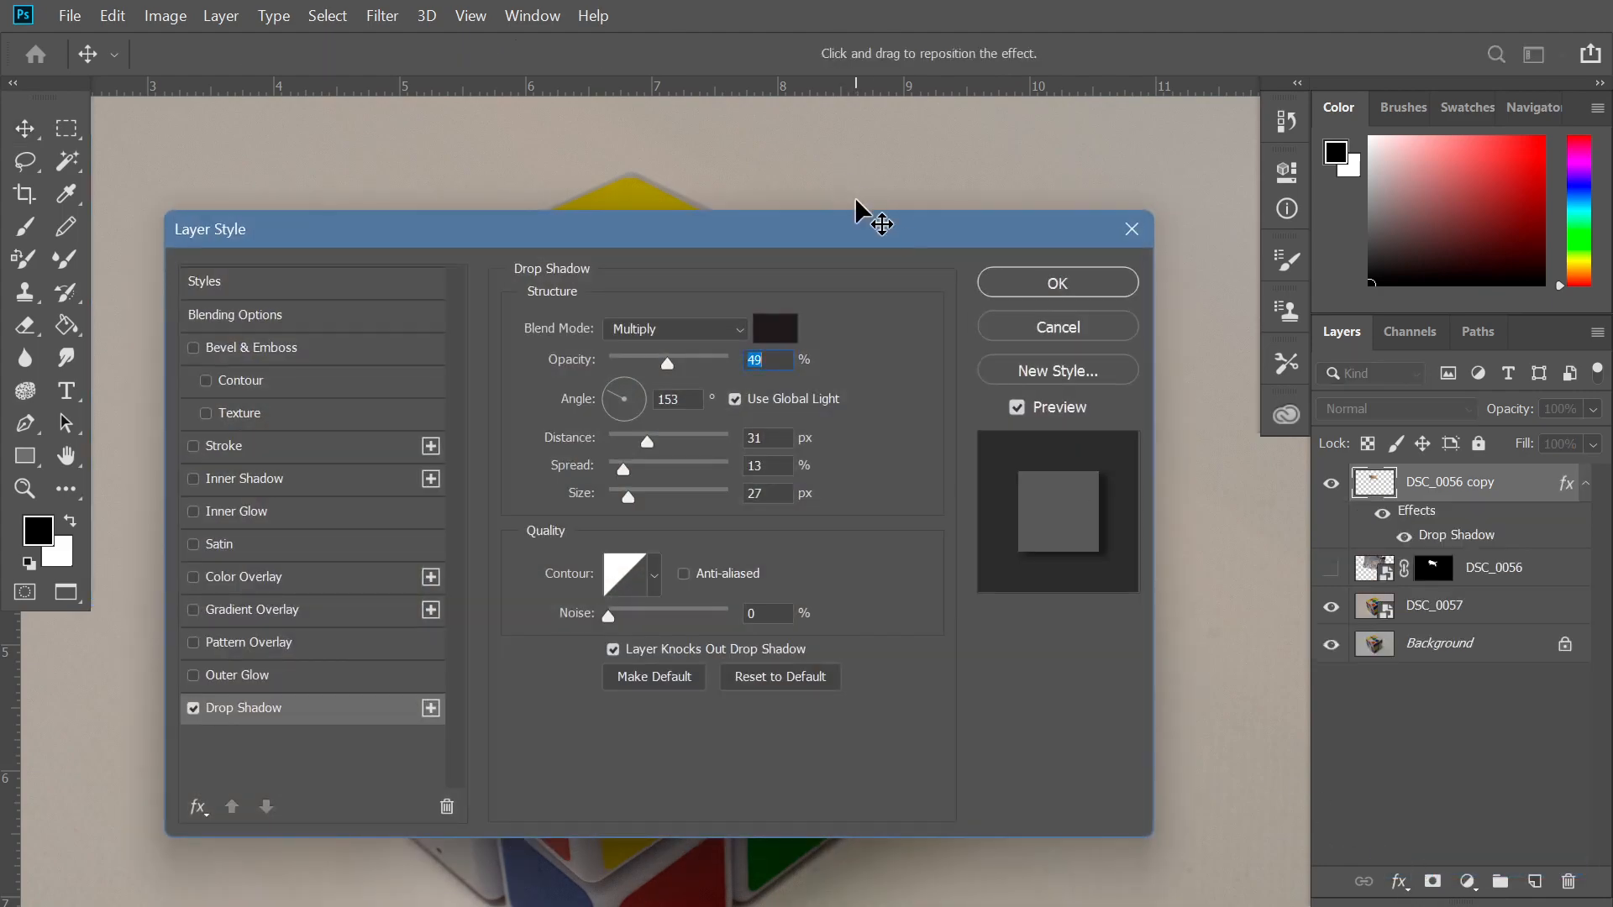
{"action": "left_click_drag", "start_coordinate": [862, 223], "coordinate": [1267, 414]}
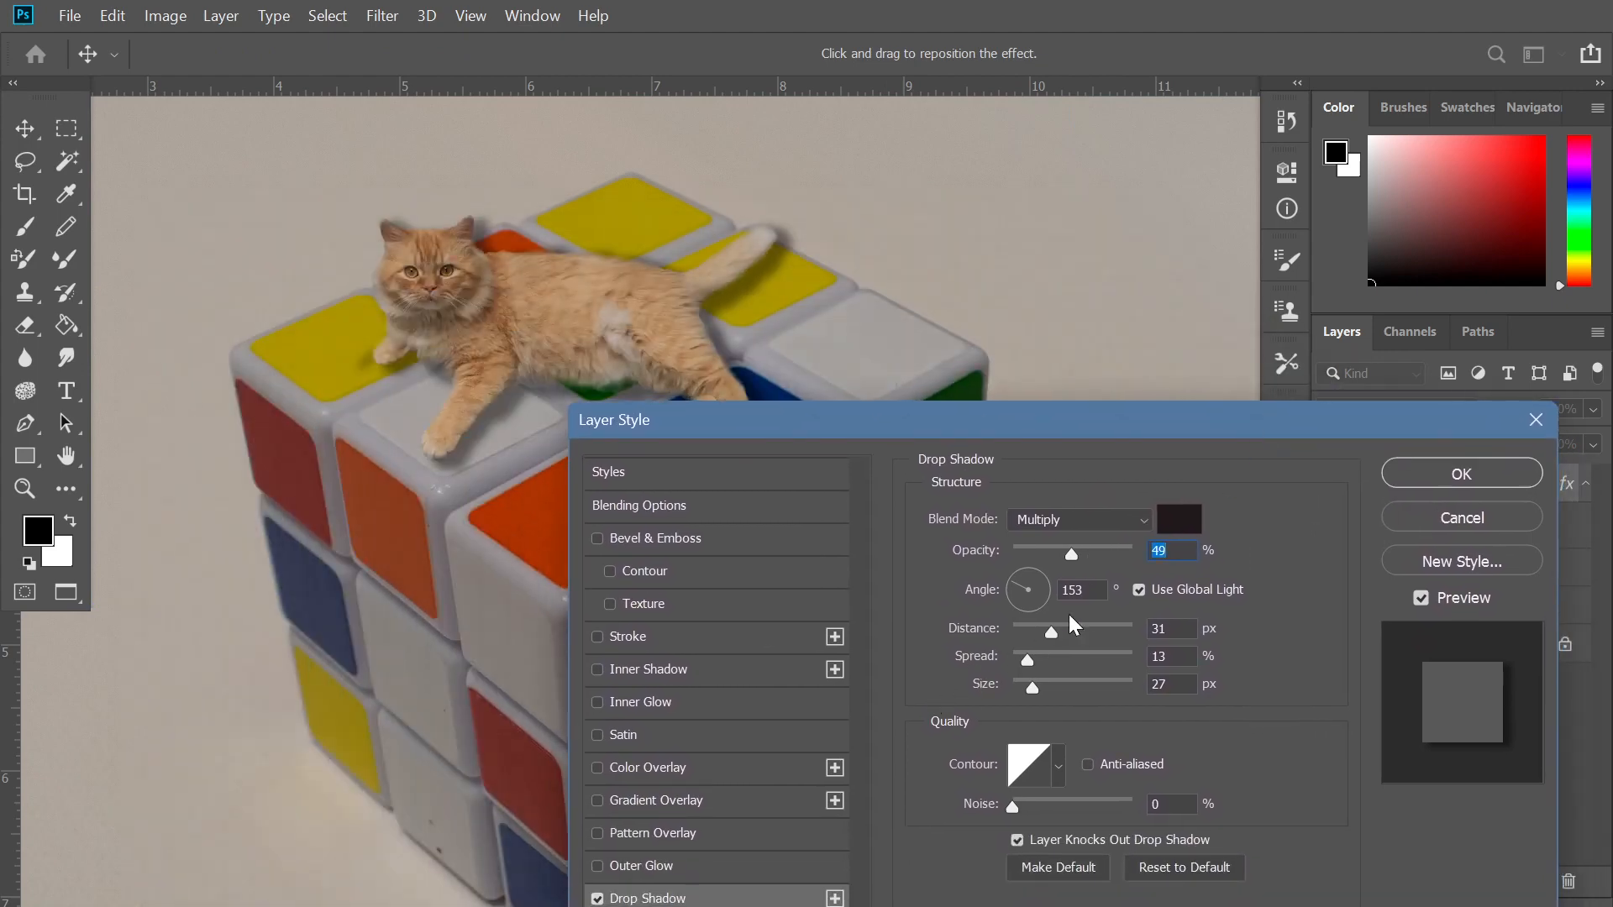
Zero the drop shadow's opacity, distance, spread and size, and rebuild it with opacity 64%, distance 35 px and angle 133°.
{"action": "left_click_drag", "start_coordinate": [1070, 556], "coordinate": [996, 699]}
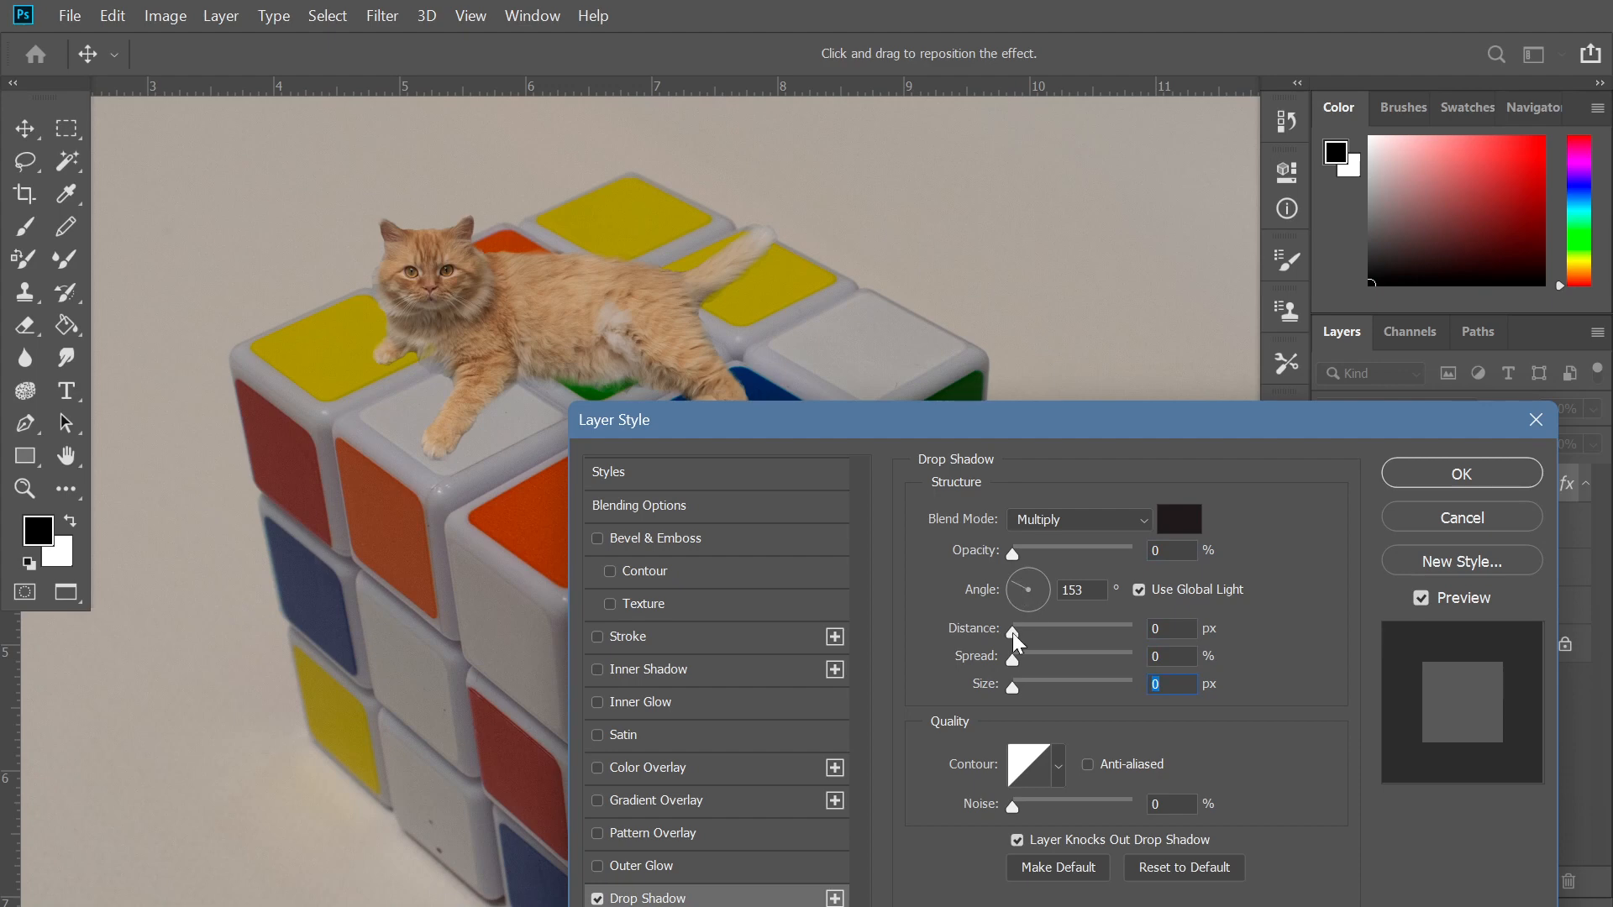
{"action": "mouse_move", "coordinate": [1011, 632]}
{"action": "left_mouse_down"}
{"action": "mouse_move", "coordinate": [1038, 637]}
{"action": "mouse_move", "coordinate": [1018, 644]}
{"action": "left_mouse_up"}
{"action": "left_click_drag", "start_coordinate": [1011, 554], "coordinate": [1079, 562]}
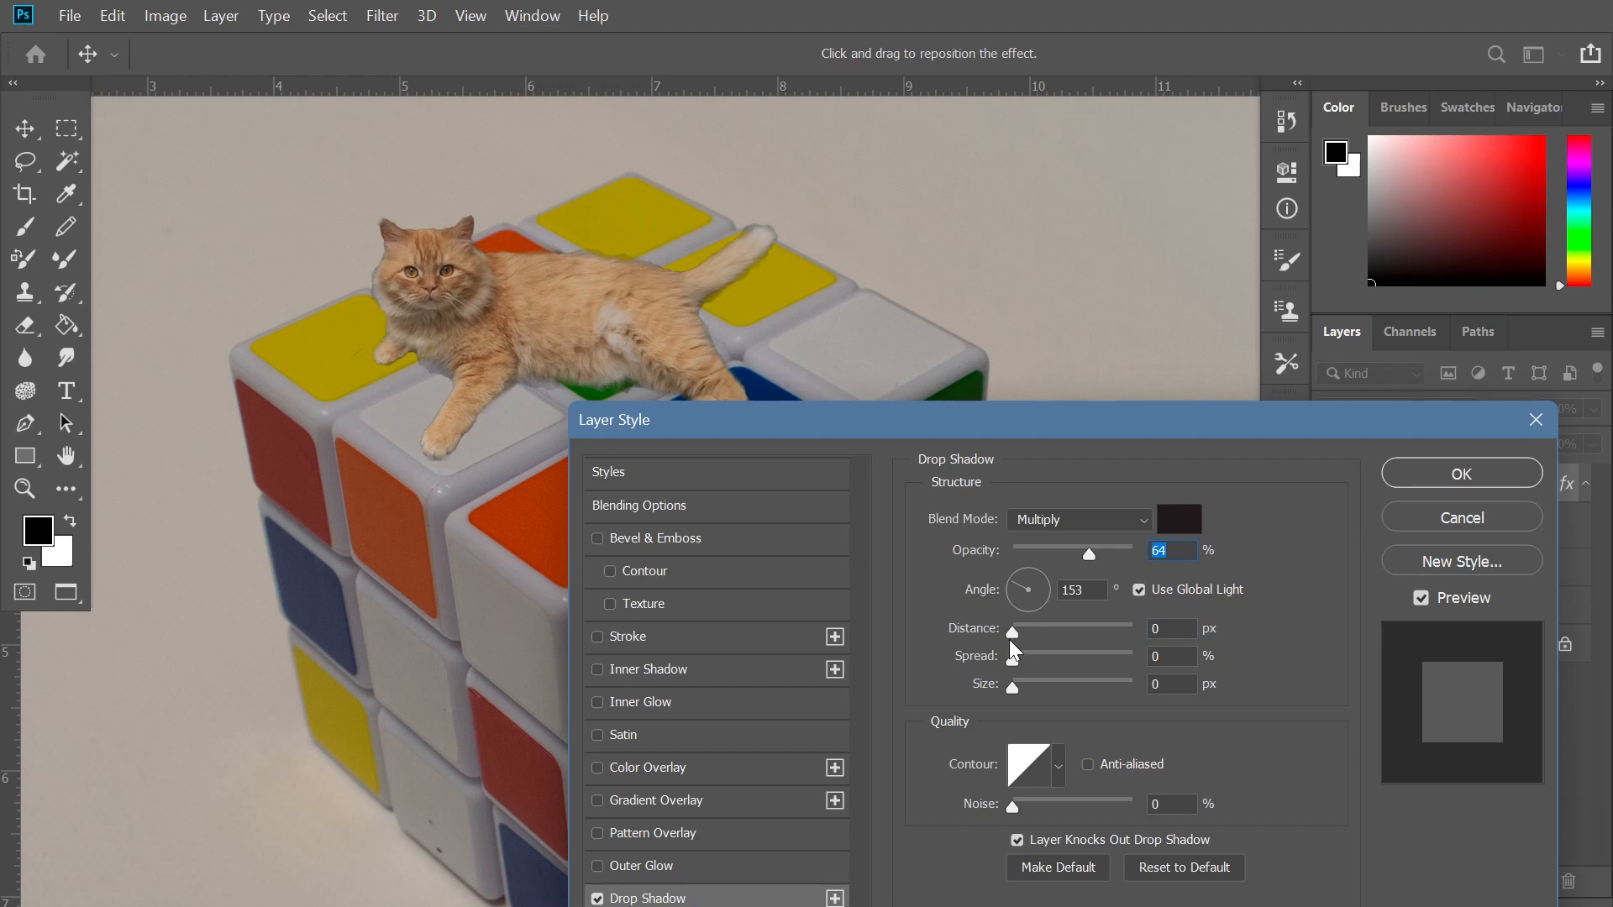
{"action": "left_click_drag", "start_coordinate": [1011, 637], "coordinate": [1056, 641]}
{"action": "left_click_drag", "start_coordinate": [1020, 586], "coordinate": [1014, 576]}
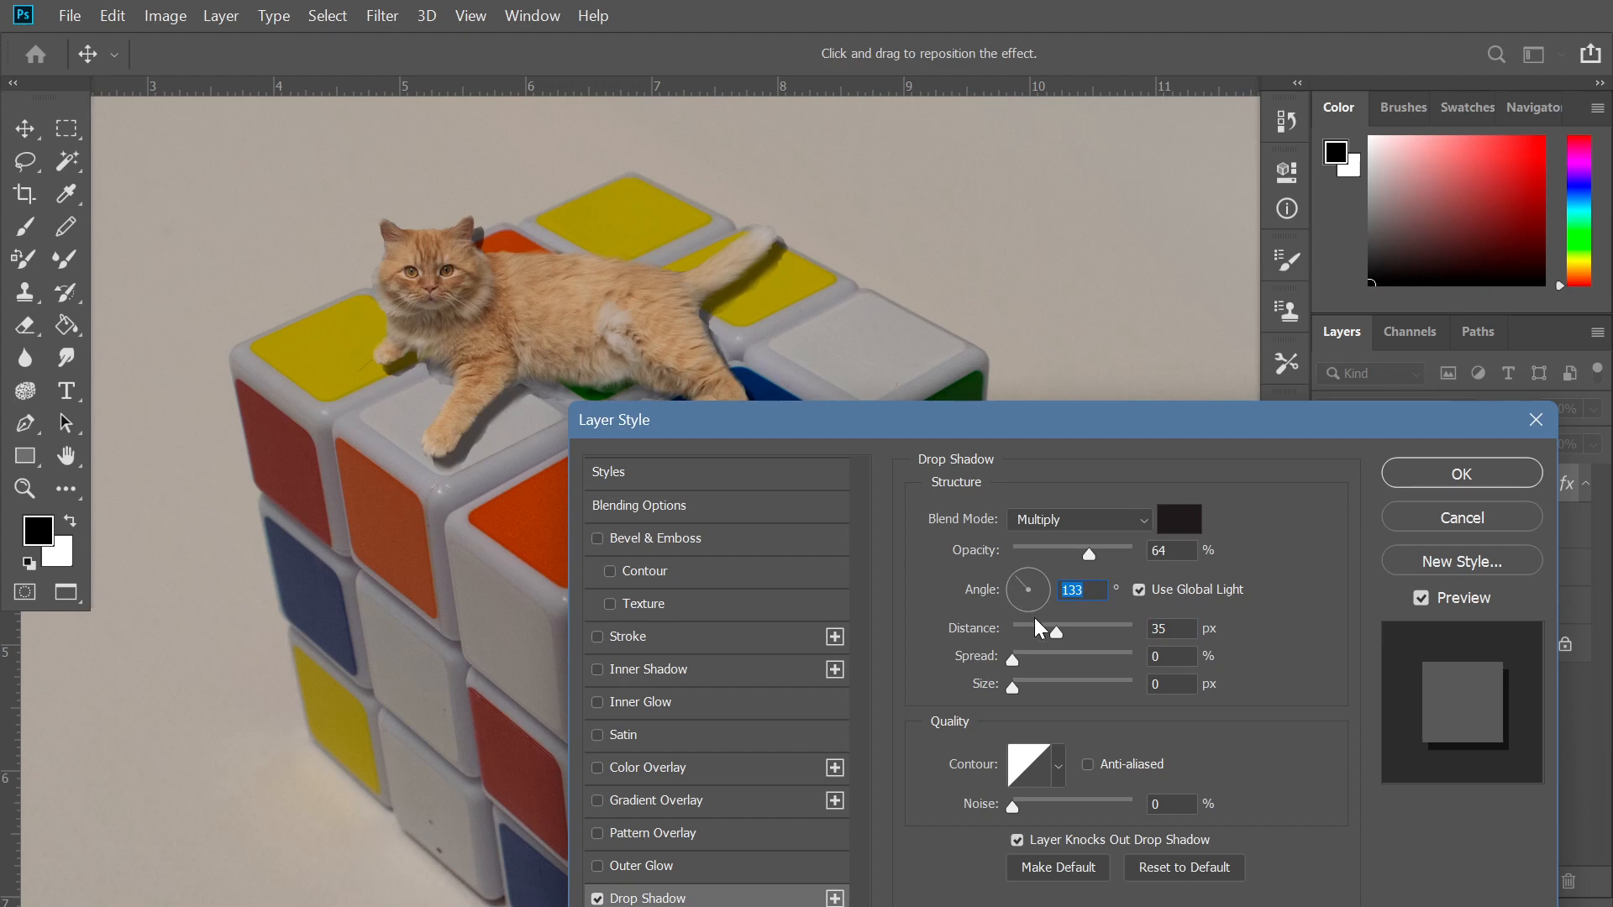
Set the drop shadow's distance to 31 px, size to 43 px, spread to 9% and noise to 5%, and apply the style.
{"action": "left_click_drag", "start_coordinate": [1051, 631], "coordinate": [1041, 687]}
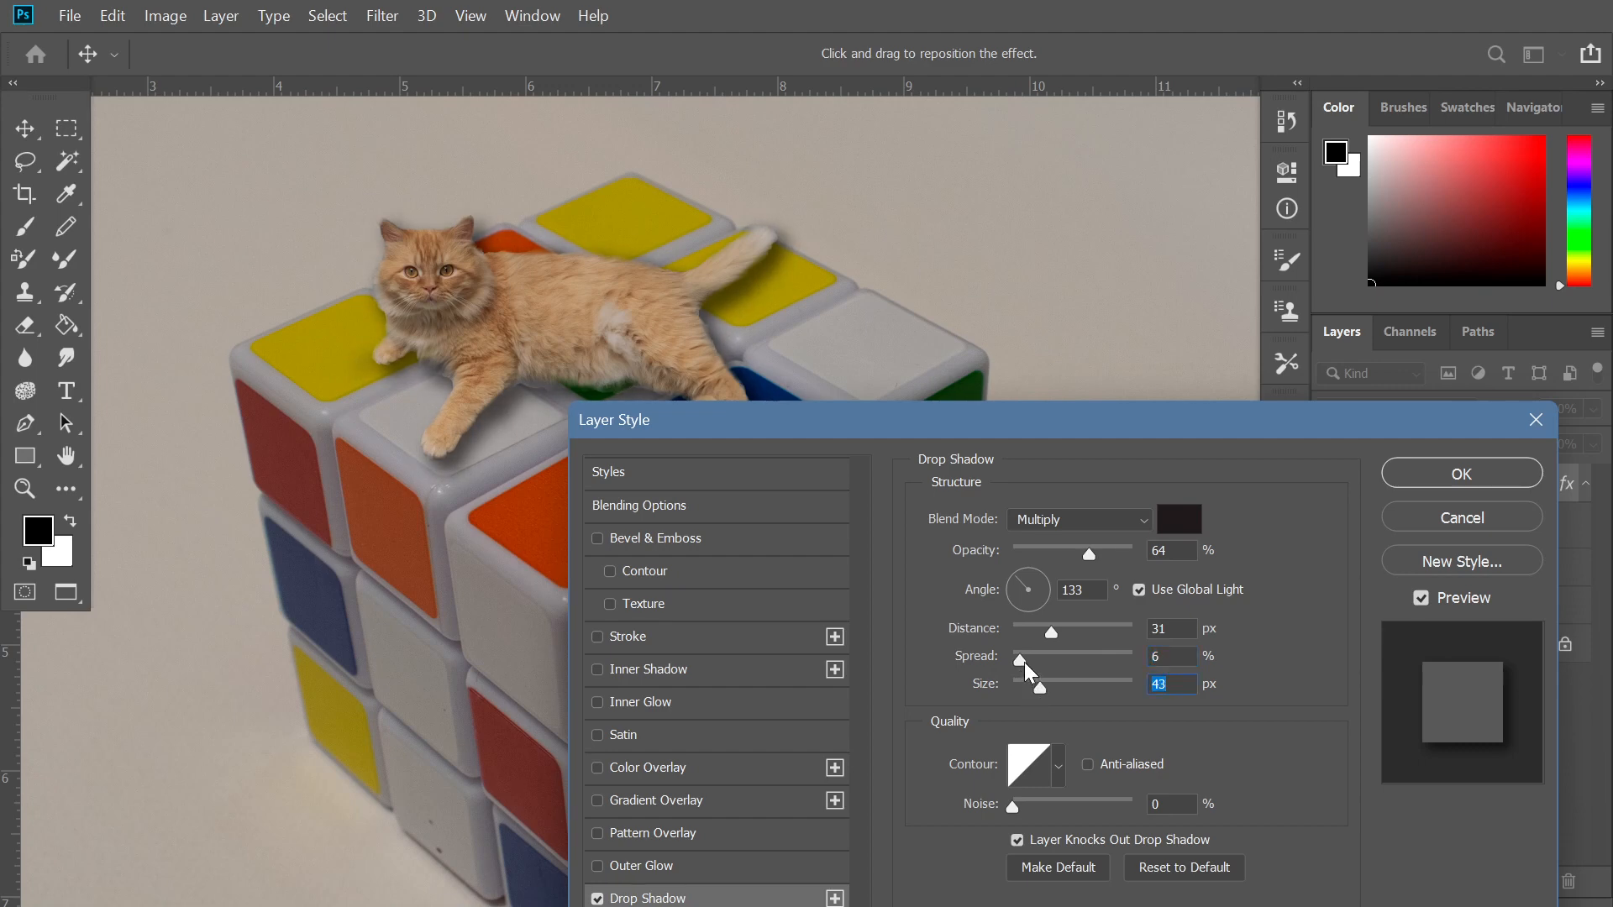
{"action": "left_click", "coordinate": [1024, 662]}
{"action": "left_click", "coordinate": [1017, 812]}
{"action": "left_click_drag", "start_coordinate": [776, 431], "coordinate": [555, 473]}
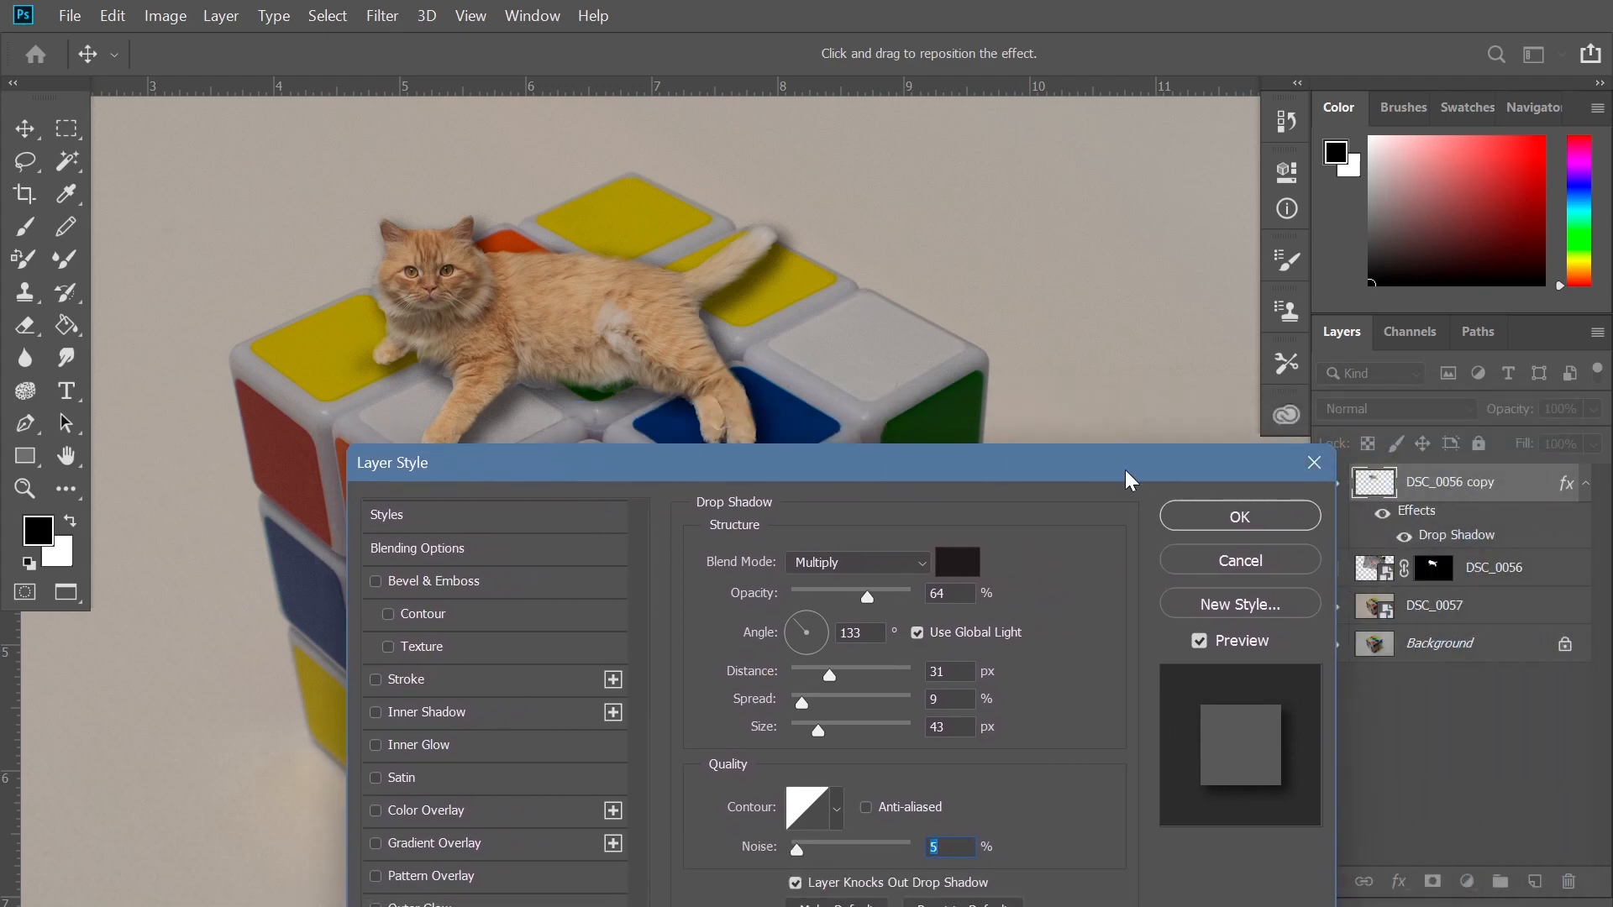
{"action": "left_click_drag", "start_coordinate": [1125, 472], "coordinate": [945, 178]}
{"action": "left_click", "coordinate": [1056, 233]}
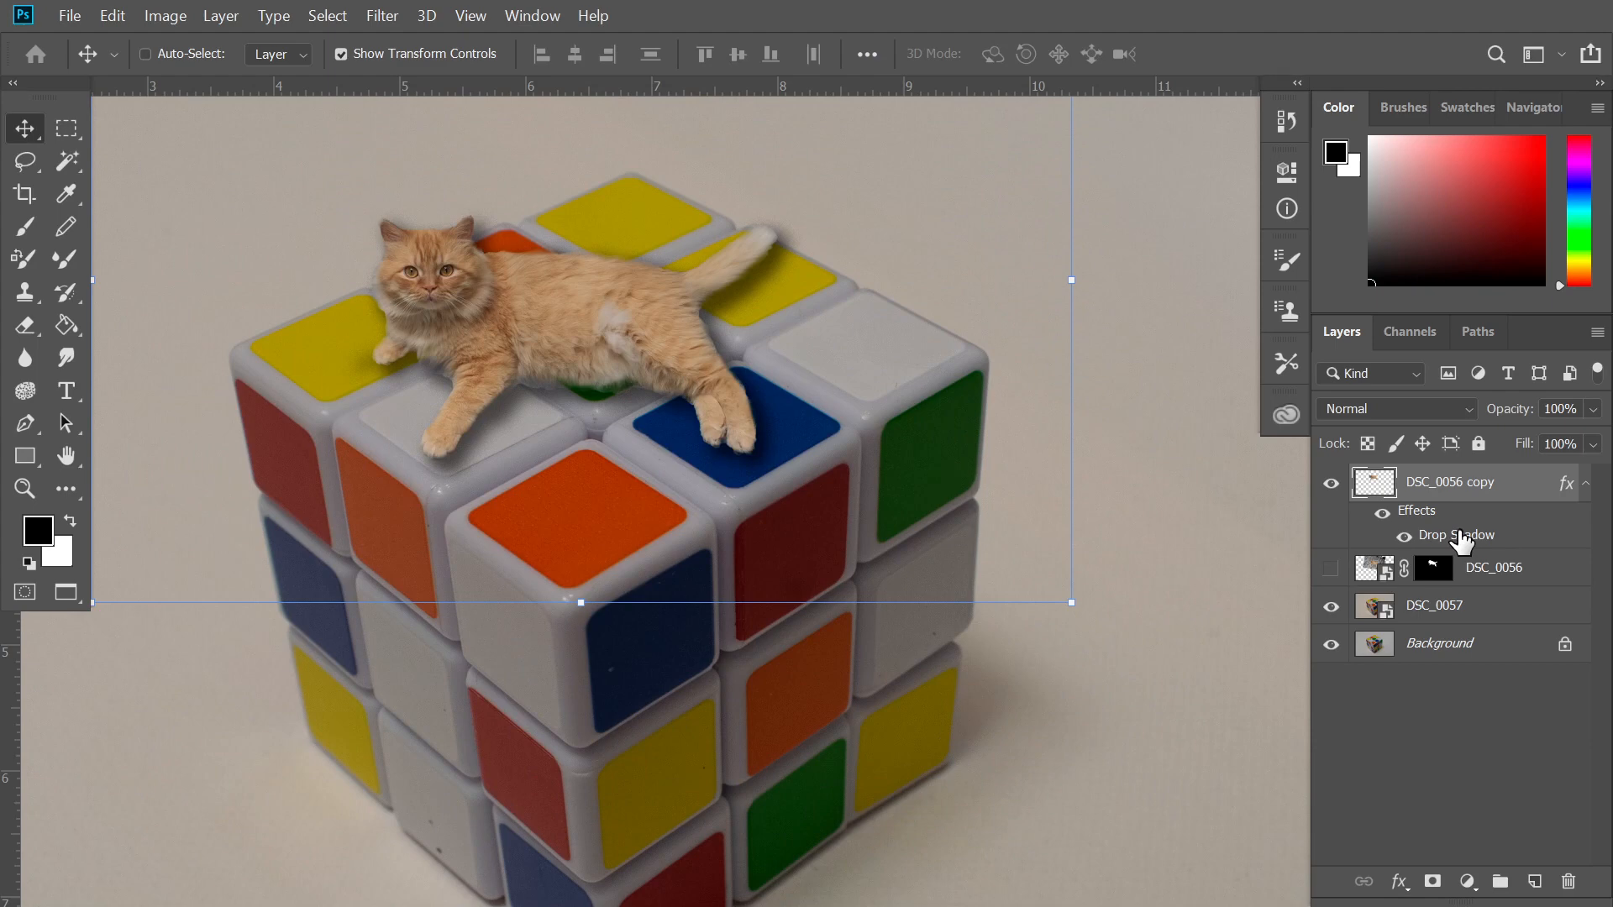
Convert the cat layer's drop shadow effect into its own separate layer.
{"action": "right_click", "coordinate": [1459, 536]}
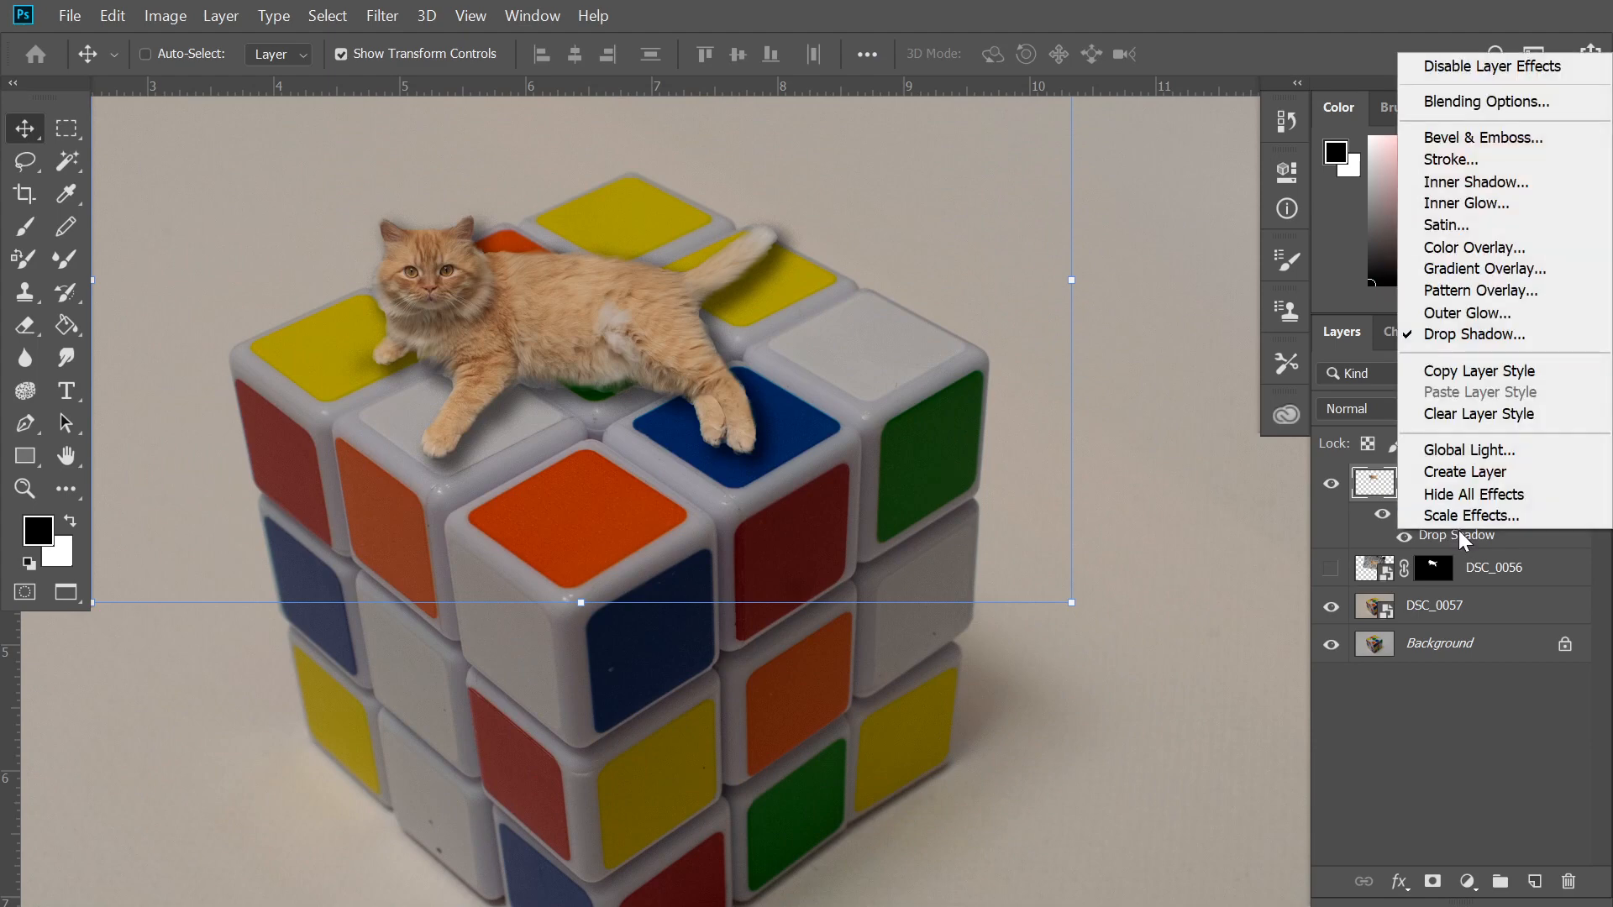
{"action": "left_click", "coordinate": [1459, 476]}
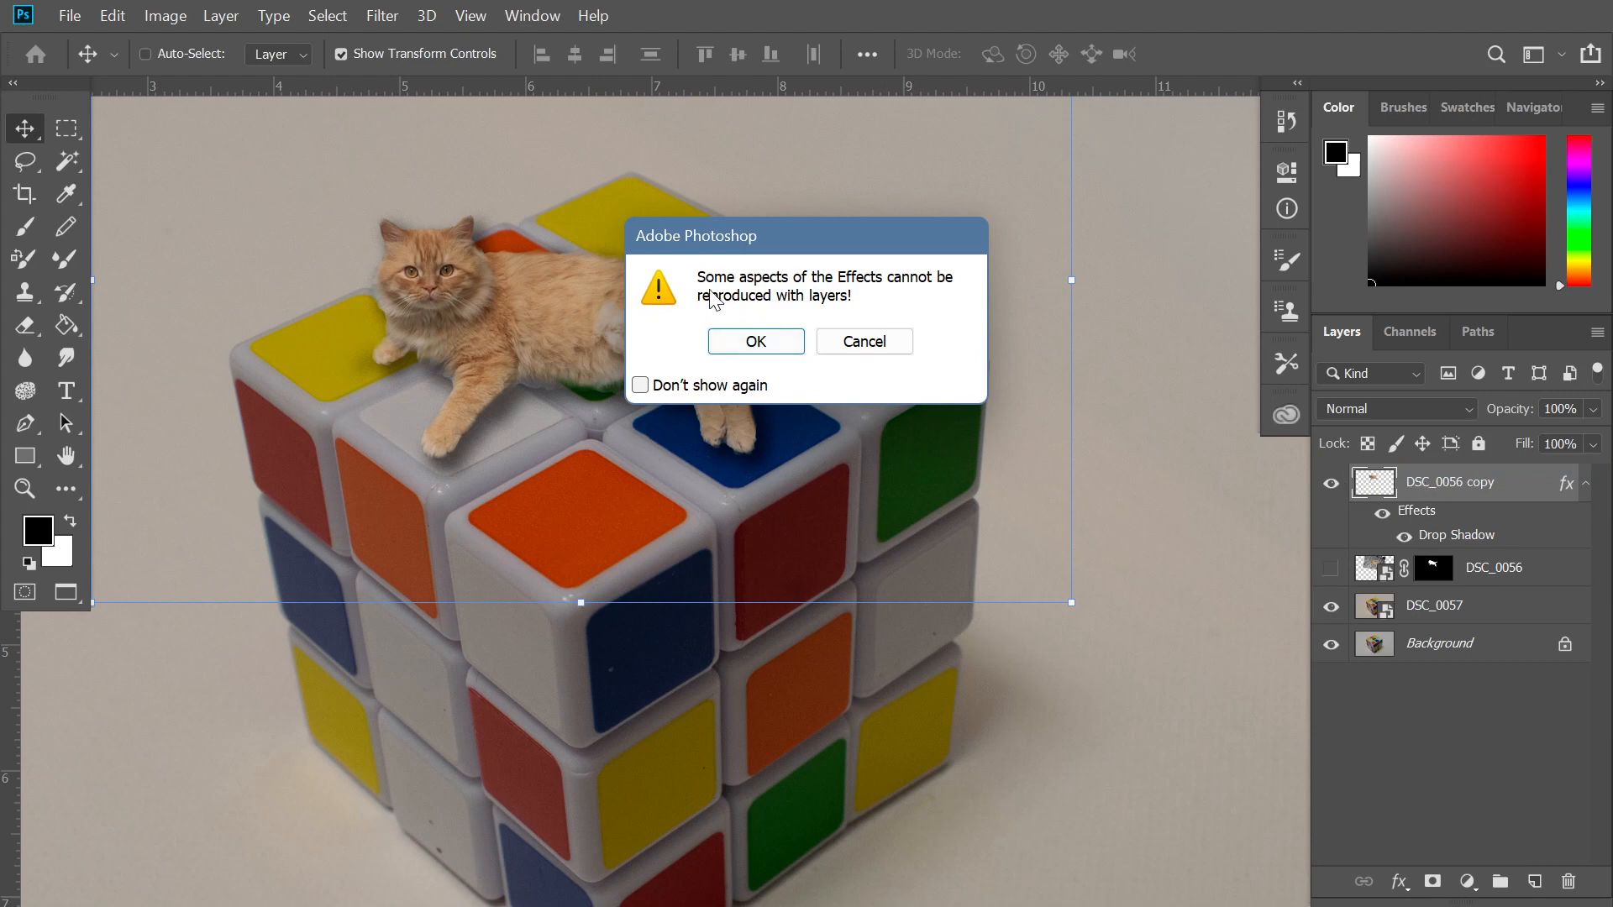
{"action": "left_click", "coordinate": [781, 351]}
Free-transform the separated shadow layer, moving it slightly down and left beneath the cat to X 1937 px, Y 677 px.
{"action": "left_click", "coordinate": [1422, 523]}
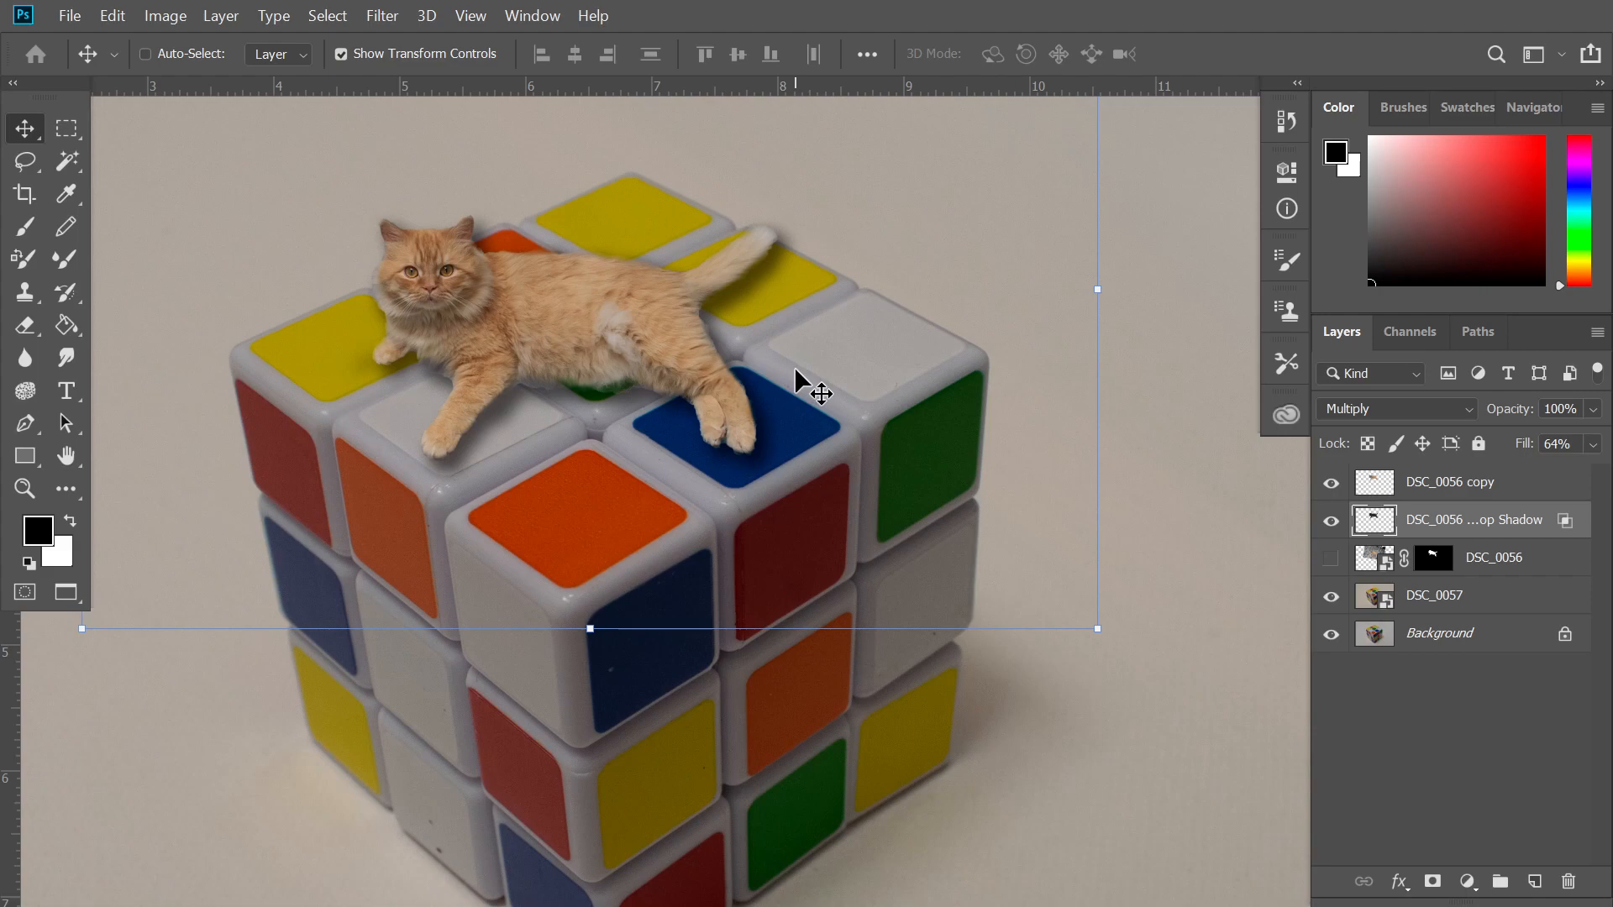
{"action": "key", "text": "ctrl+t"}
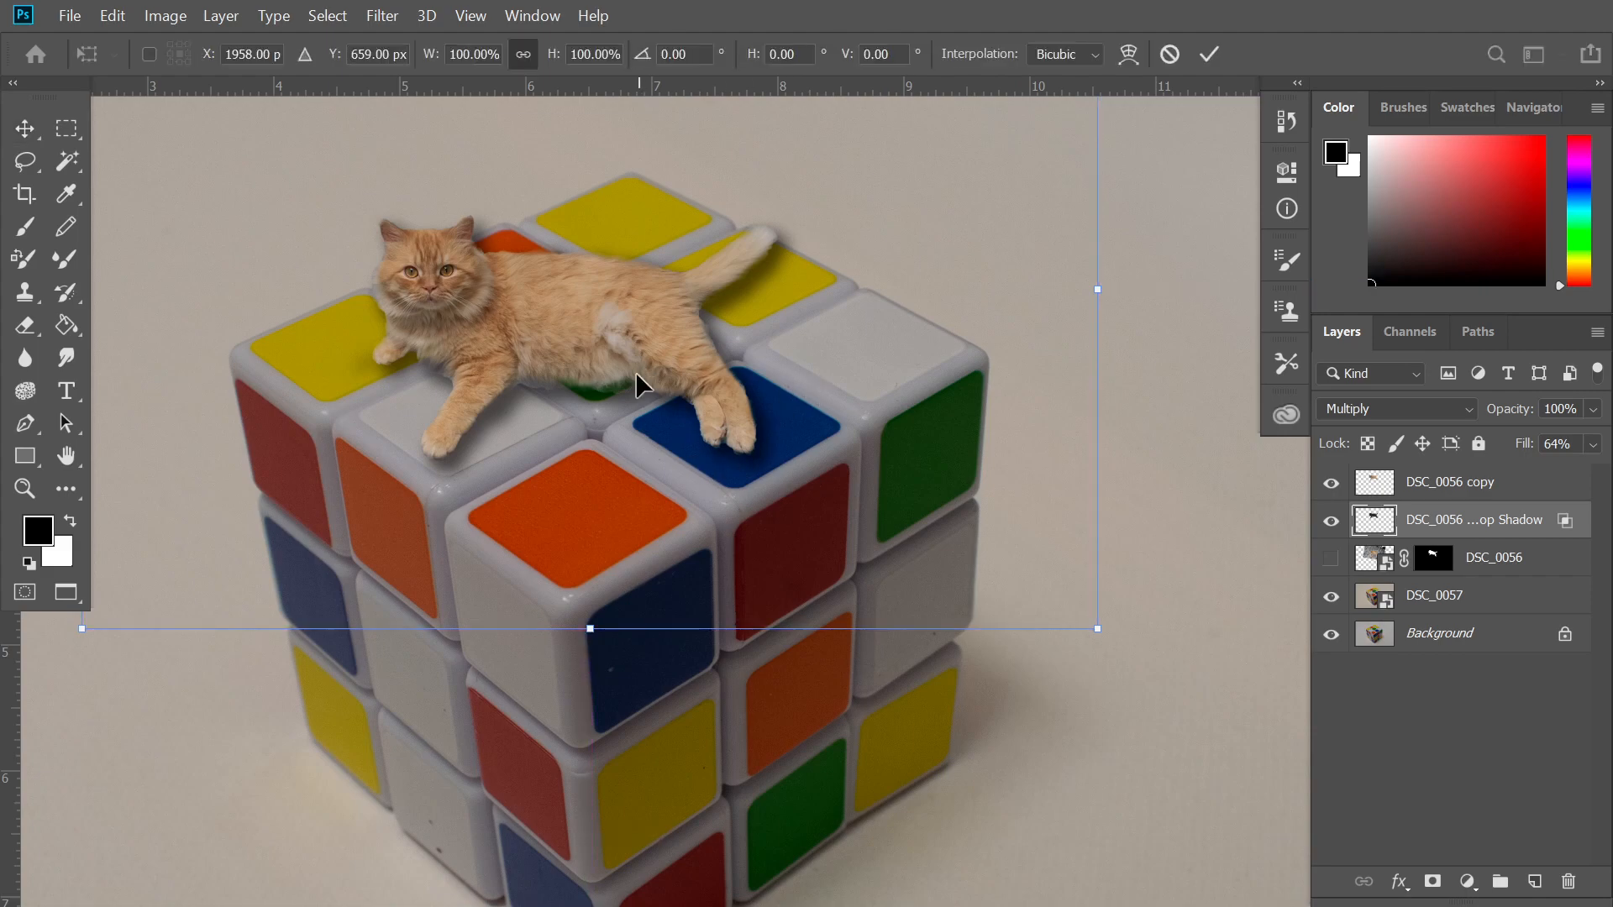
{"action": "mouse_move", "coordinate": [630, 337]}
{"action": "left_mouse_down"}
{"action": "mouse_move", "coordinate": [644, 352]}
{"action": "mouse_move", "coordinate": [630, 340]}
{"action": "left_mouse_up"}
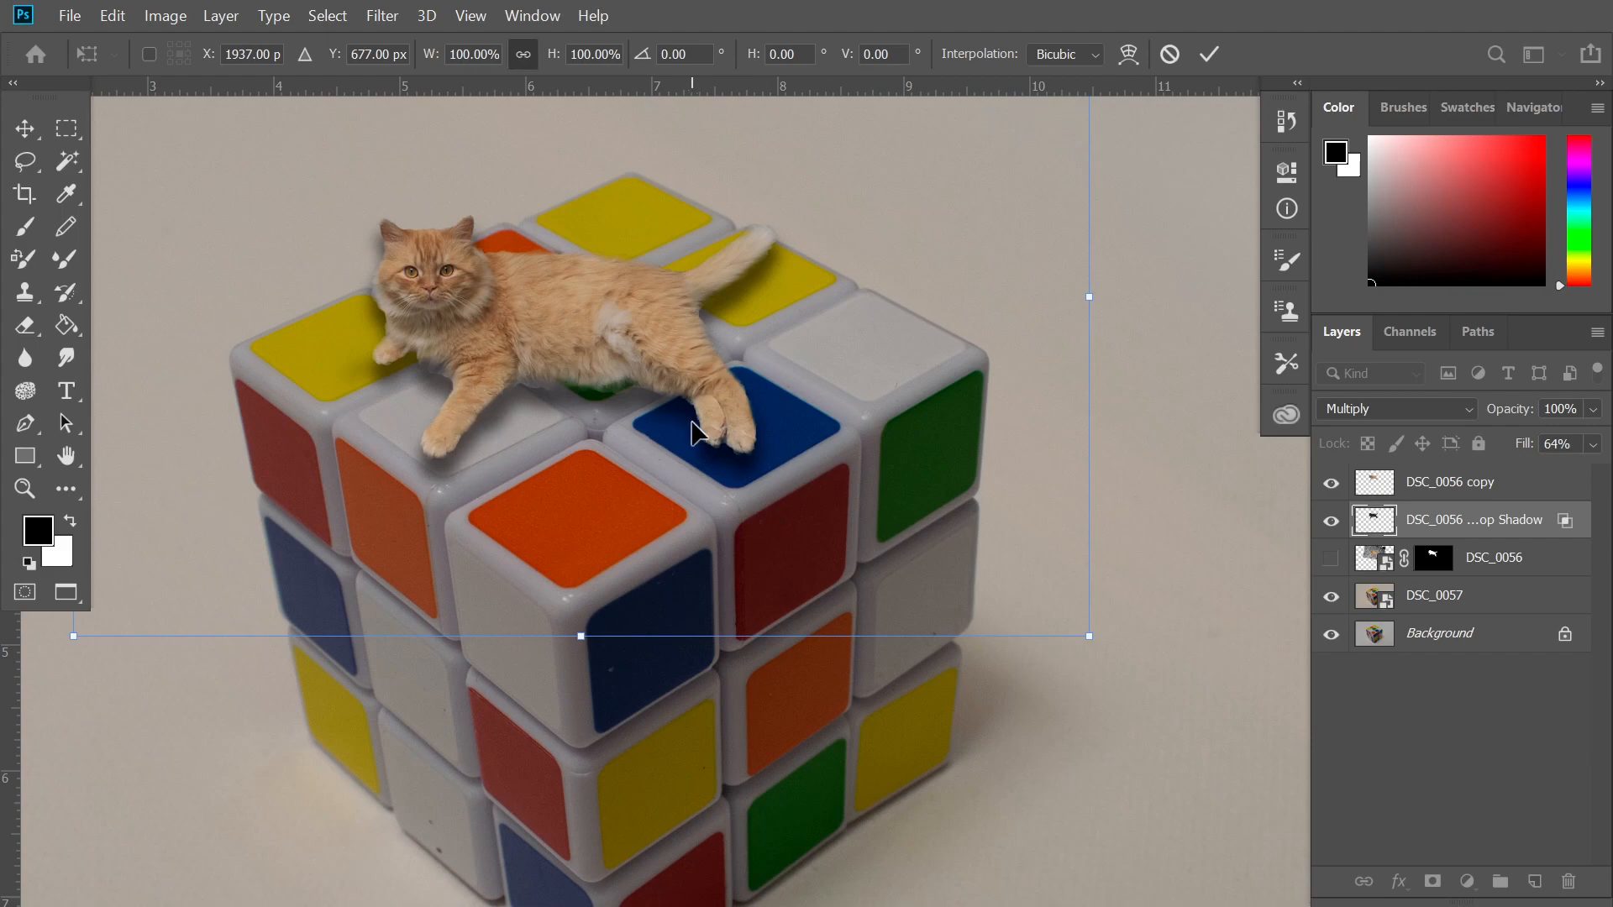
Choose the Eraser with a soft round brush and set its size to 77 px.
{"action": "left_click", "coordinate": [16, 331]}
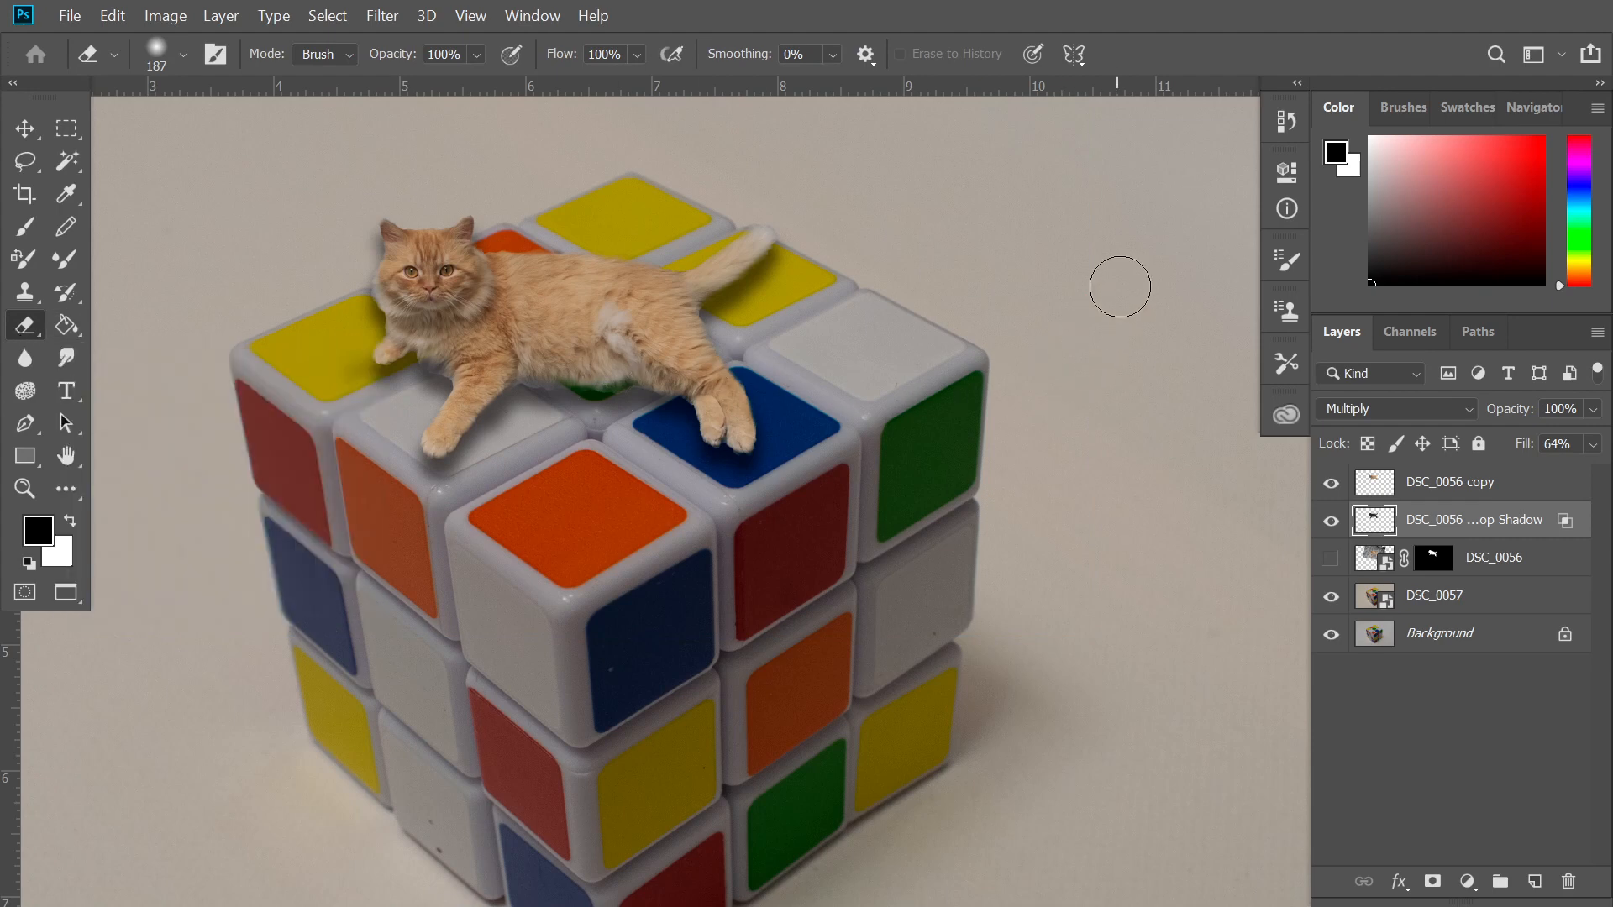
{"action": "left_click", "coordinate": [1285, 261]}
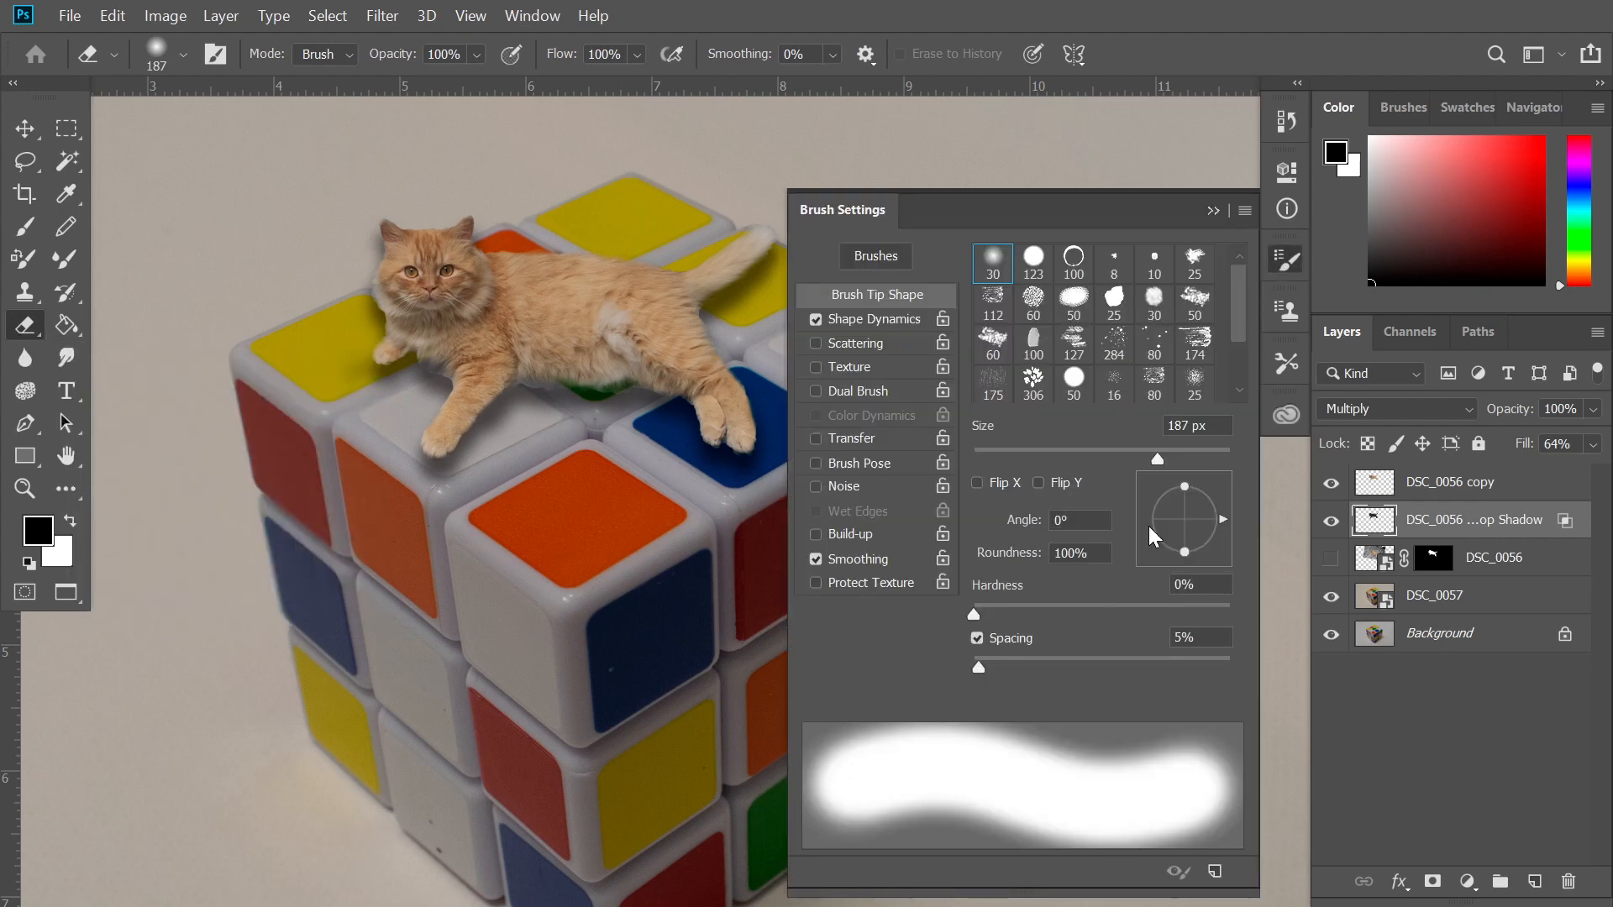
{"action": "left_click", "coordinate": [1147, 451]}
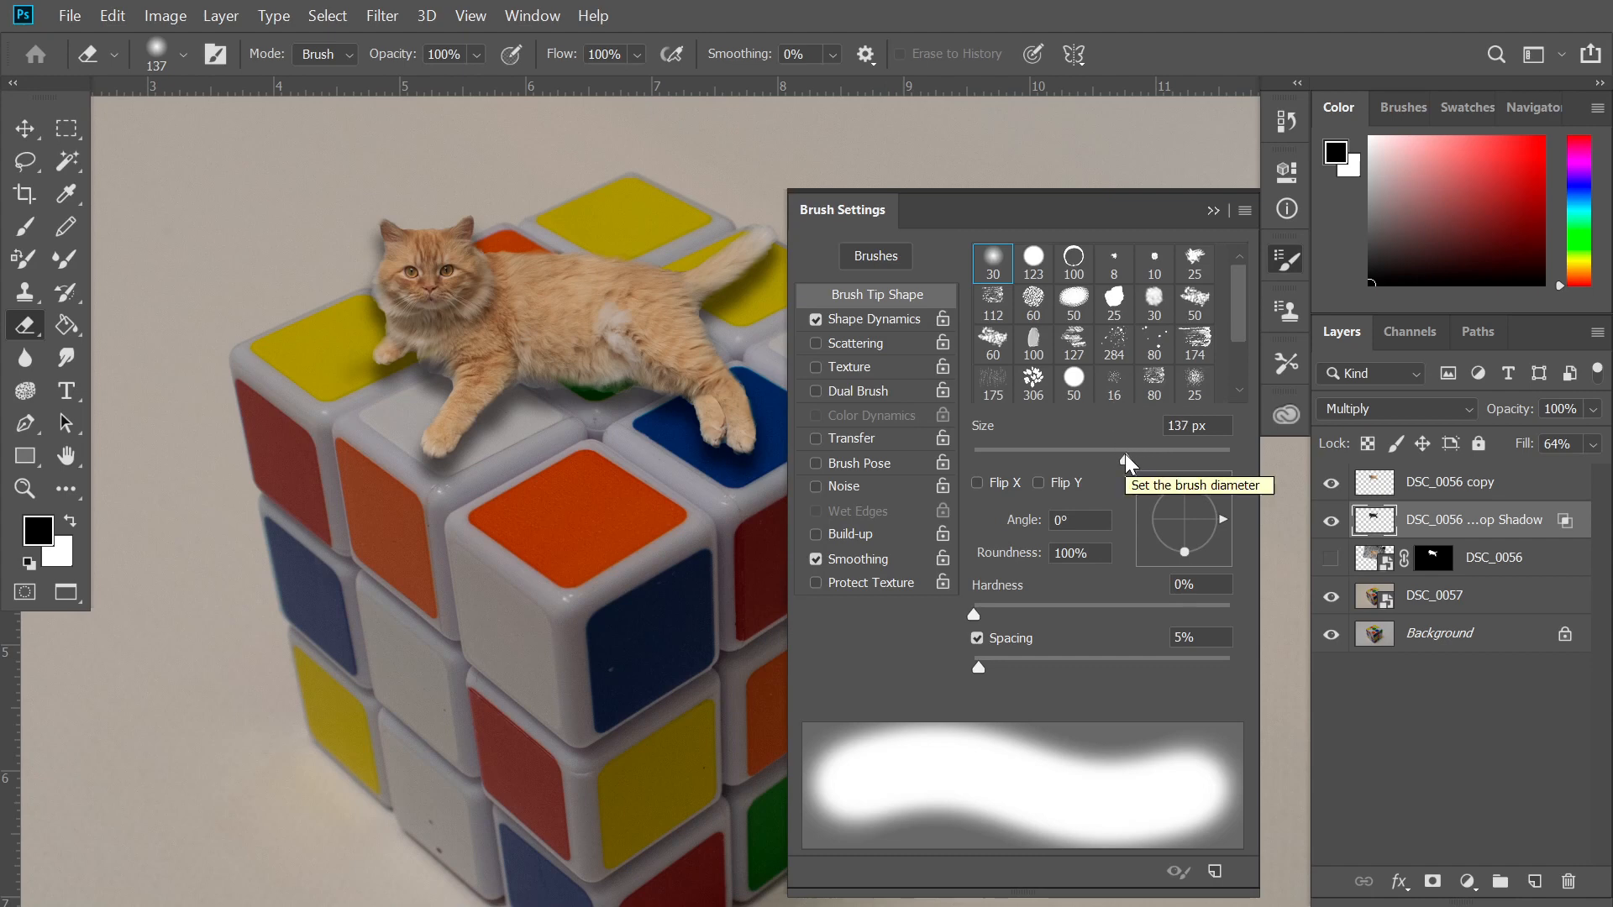
{"action": "left_click_drag", "start_coordinate": [1126, 456], "coordinate": [1078, 463]}
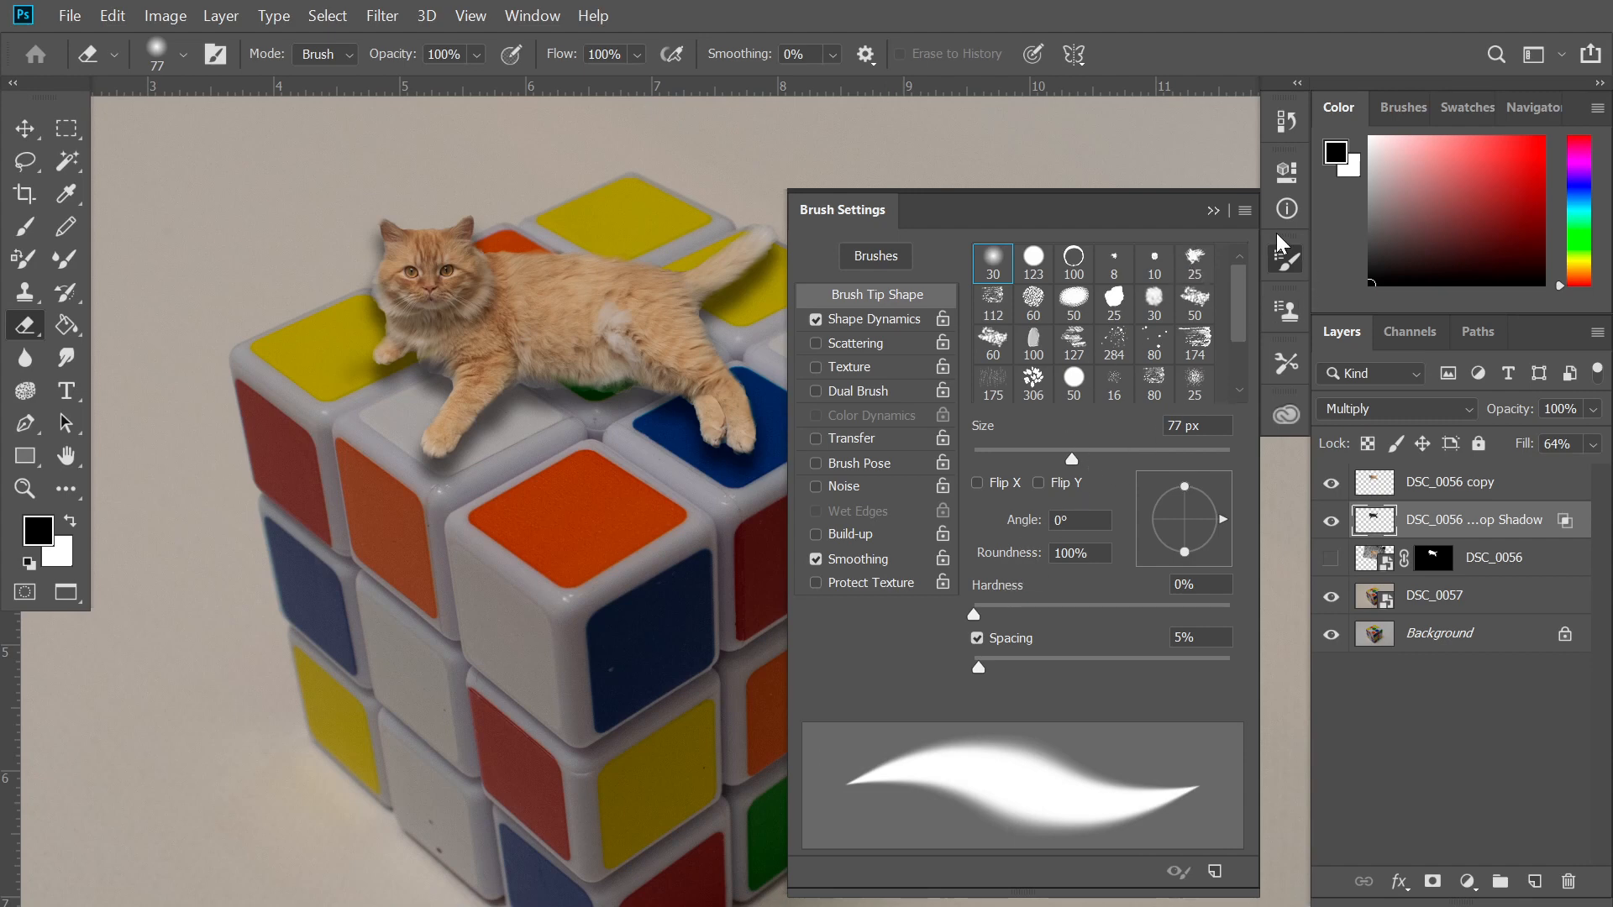
{"action": "left_click", "coordinate": [1287, 264]}
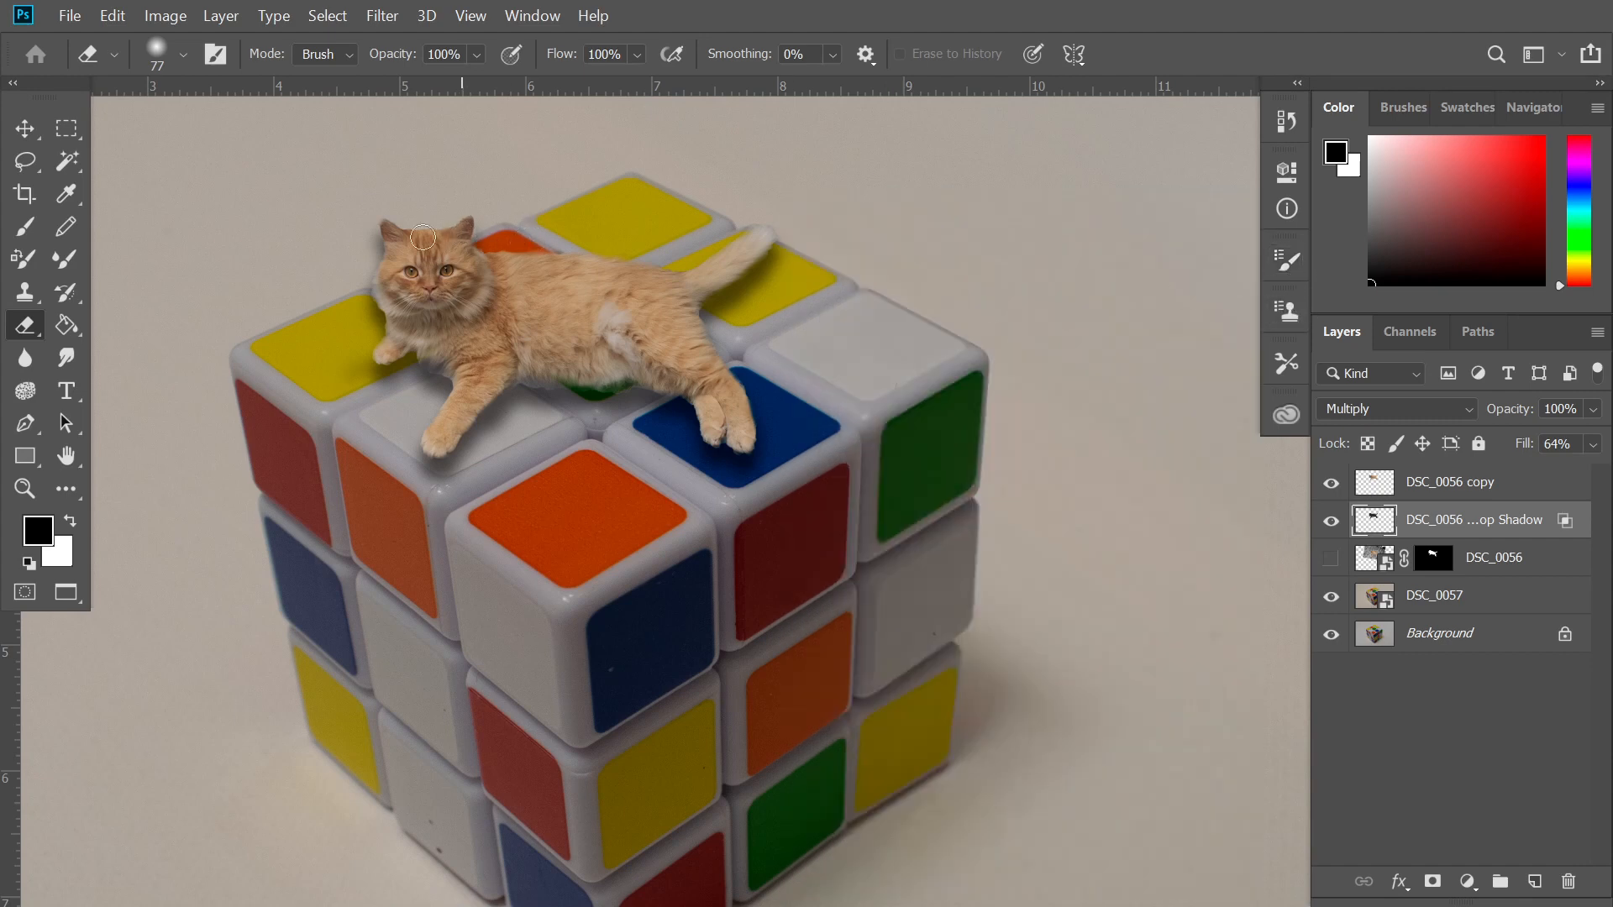
Hide the cat layer, erase the parts of the shadow that spill past the cube's back-left edge, and show the cat again.
{"action": "left_click", "coordinate": [1331, 482]}
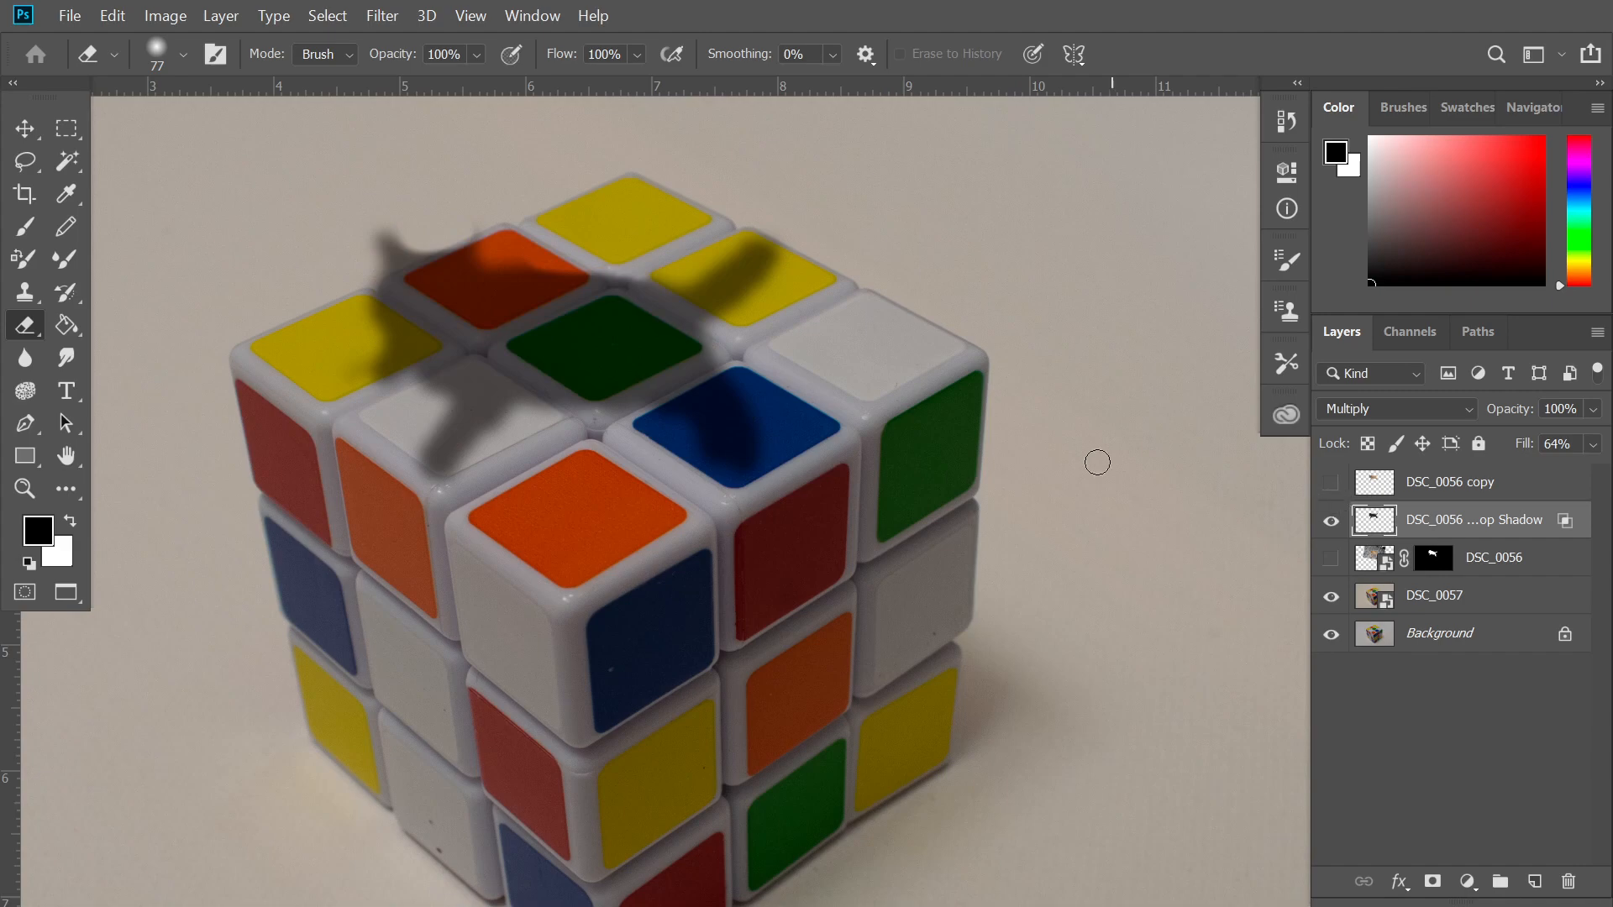
{"action": "mouse_move", "coordinate": [492, 261]}
{"action": "left_mouse_down"}
{"action": "mouse_move", "coordinate": [541, 272]}
{"action": "mouse_move", "coordinate": [491, 262]}
{"action": "mouse_move", "coordinate": [565, 241]}
{"action": "left_mouse_up"}
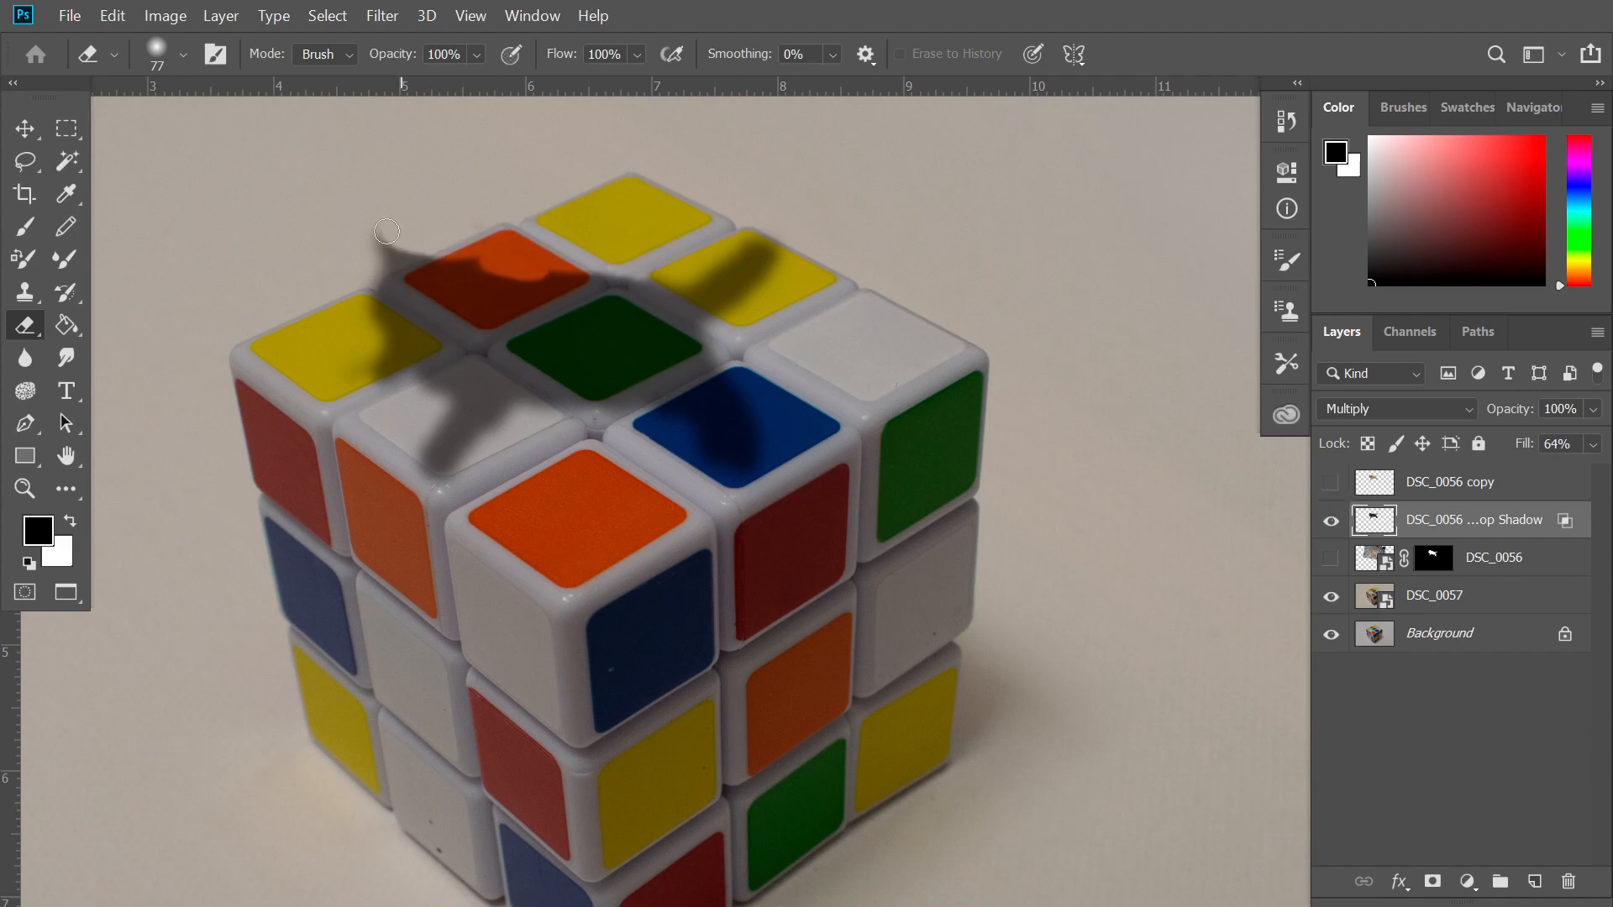
{"action": "mouse_move", "coordinate": [388, 242]}
{"action": "left_mouse_down"}
{"action": "mouse_move", "coordinate": [368, 272]}
{"action": "mouse_move", "coordinate": [408, 261]}
{"action": "mouse_move", "coordinate": [459, 273]}
{"action": "left_mouse_up"}
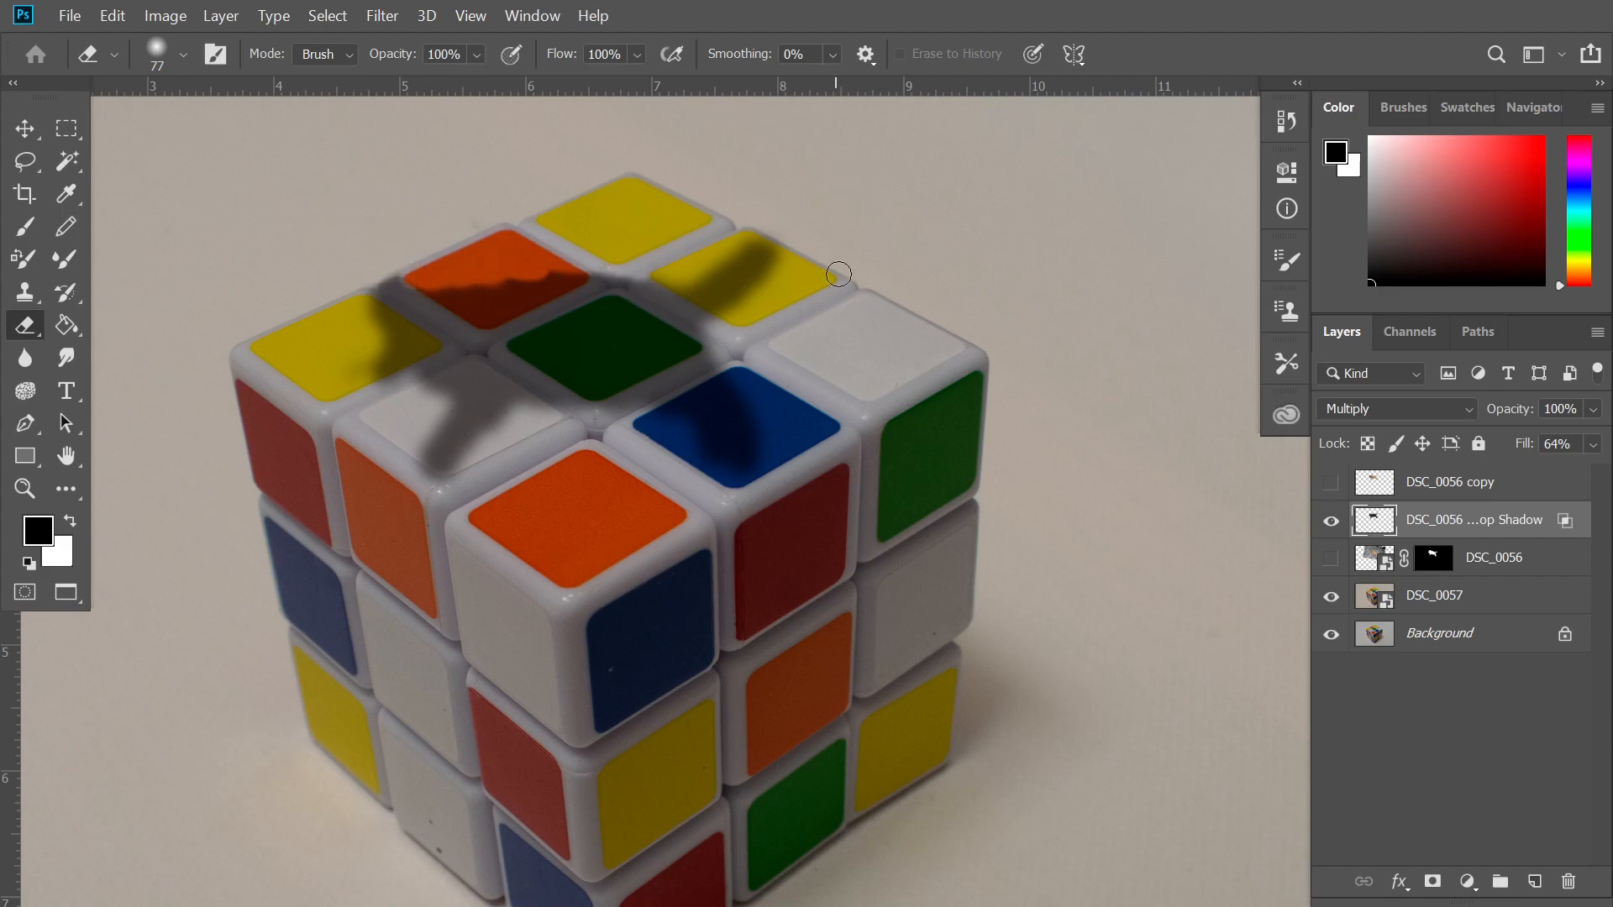
{"action": "left_click", "coordinate": [1332, 483]}
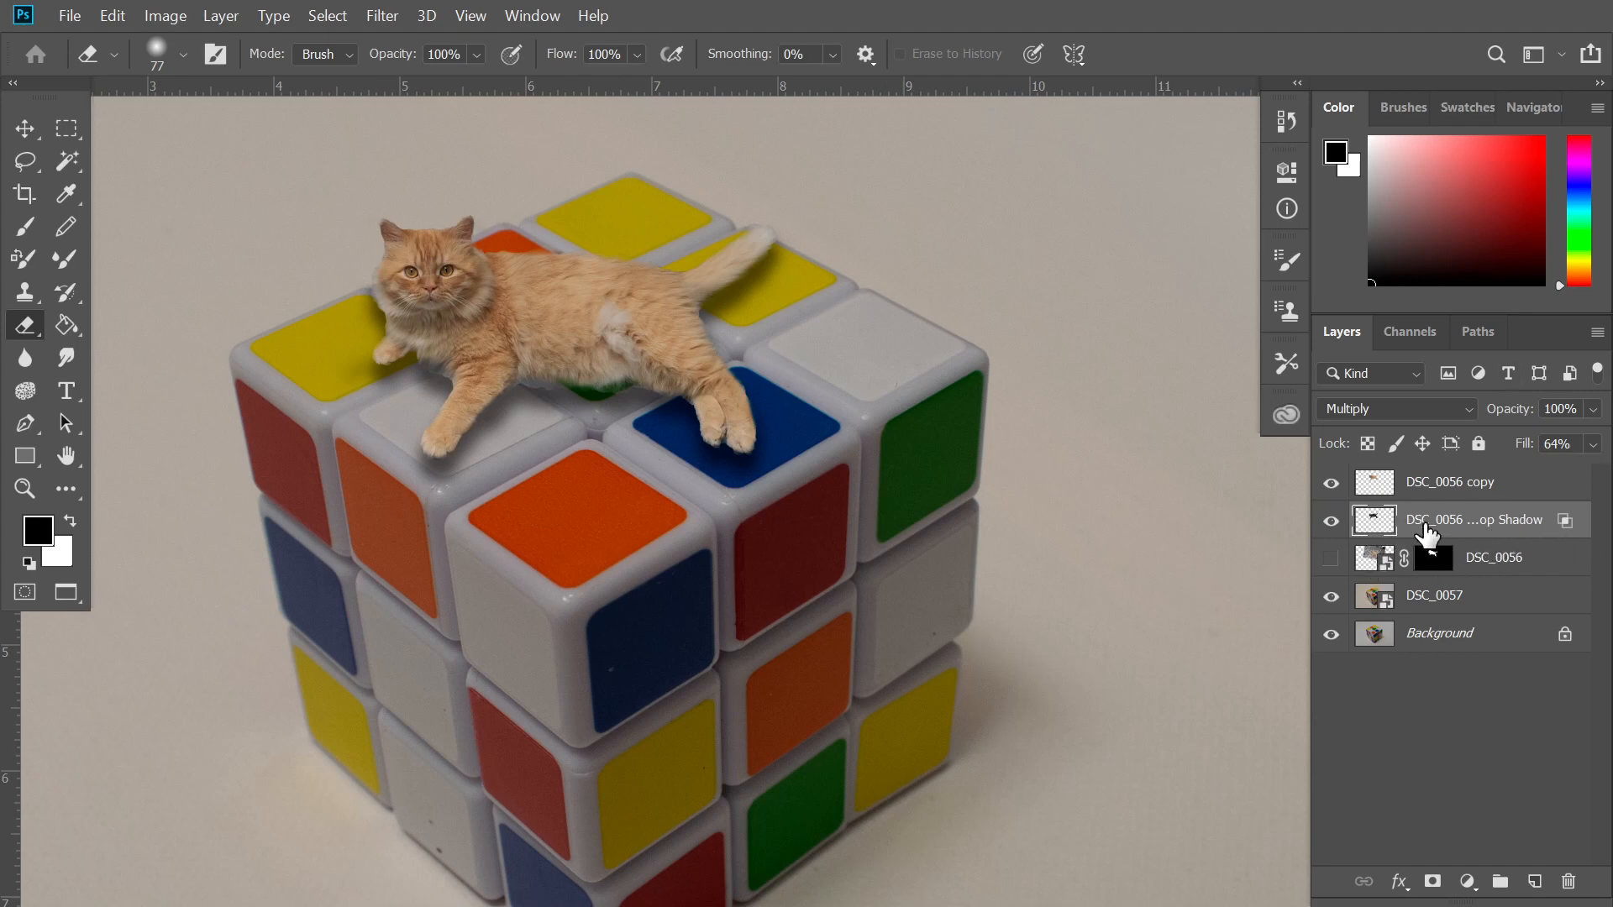
Keep the eraser hardness at 0% and soften the cat's shadow around its front paws on the cube.
{"action": "left_click", "coordinate": [1290, 260]}
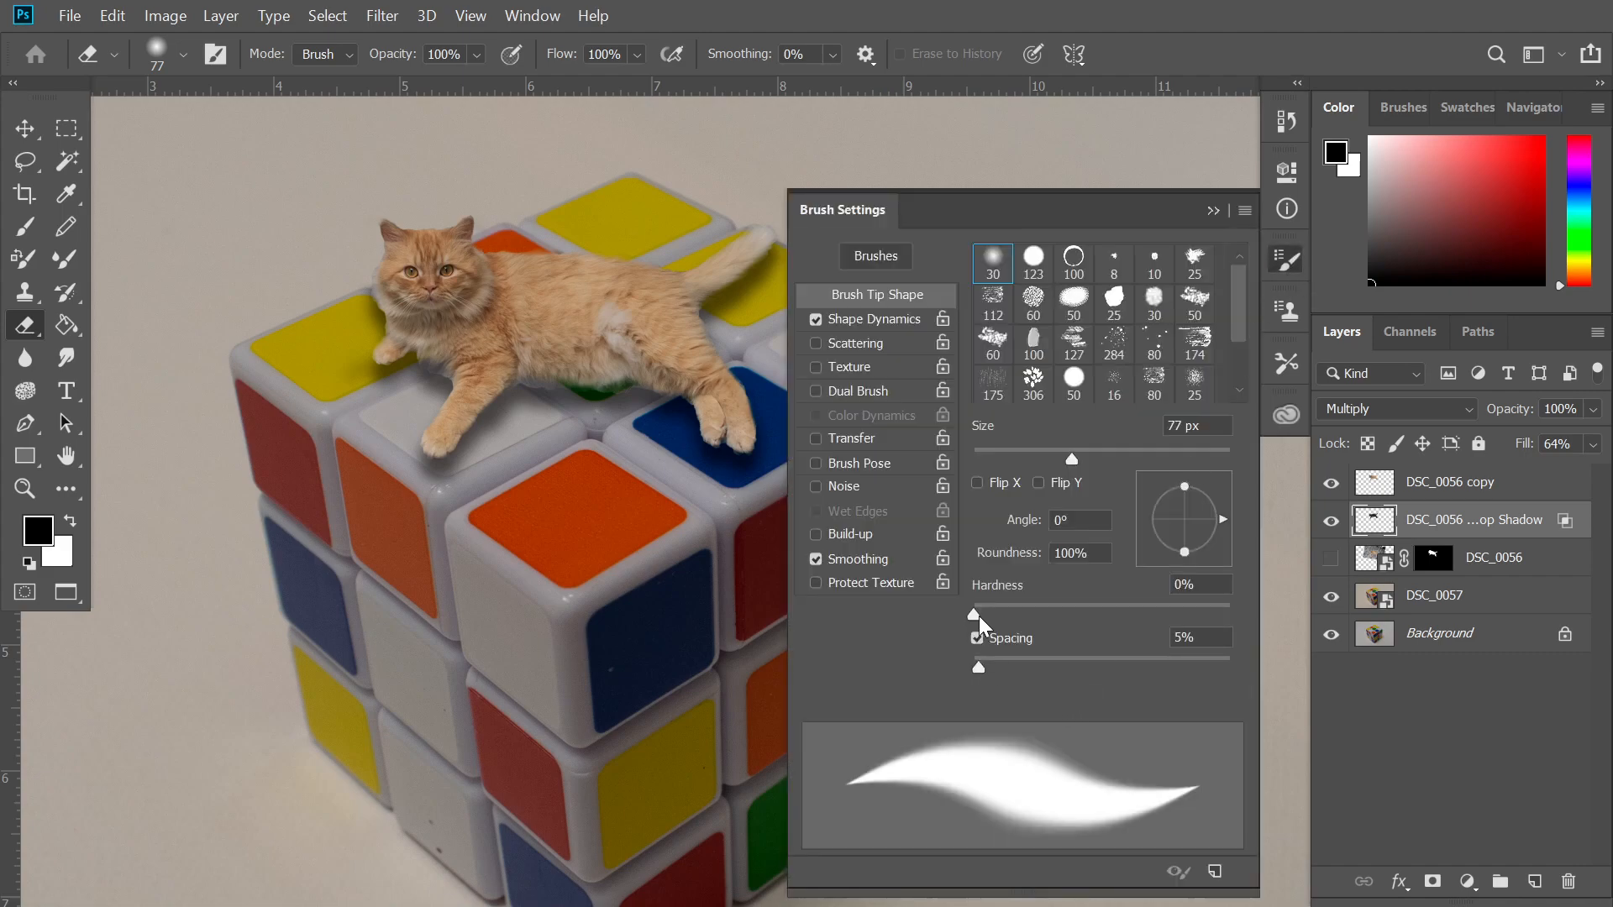
{"action": "mouse_move", "coordinate": [978, 616]}
{"action": "left_mouse_down"}
{"action": "mouse_move", "coordinate": [1066, 617]}
{"action": "mouse_move", "coordinate": [944, 637]}
{"action": "left_mouse_up"}
{"action": "left_click", "coordinate": [1289, 262]}
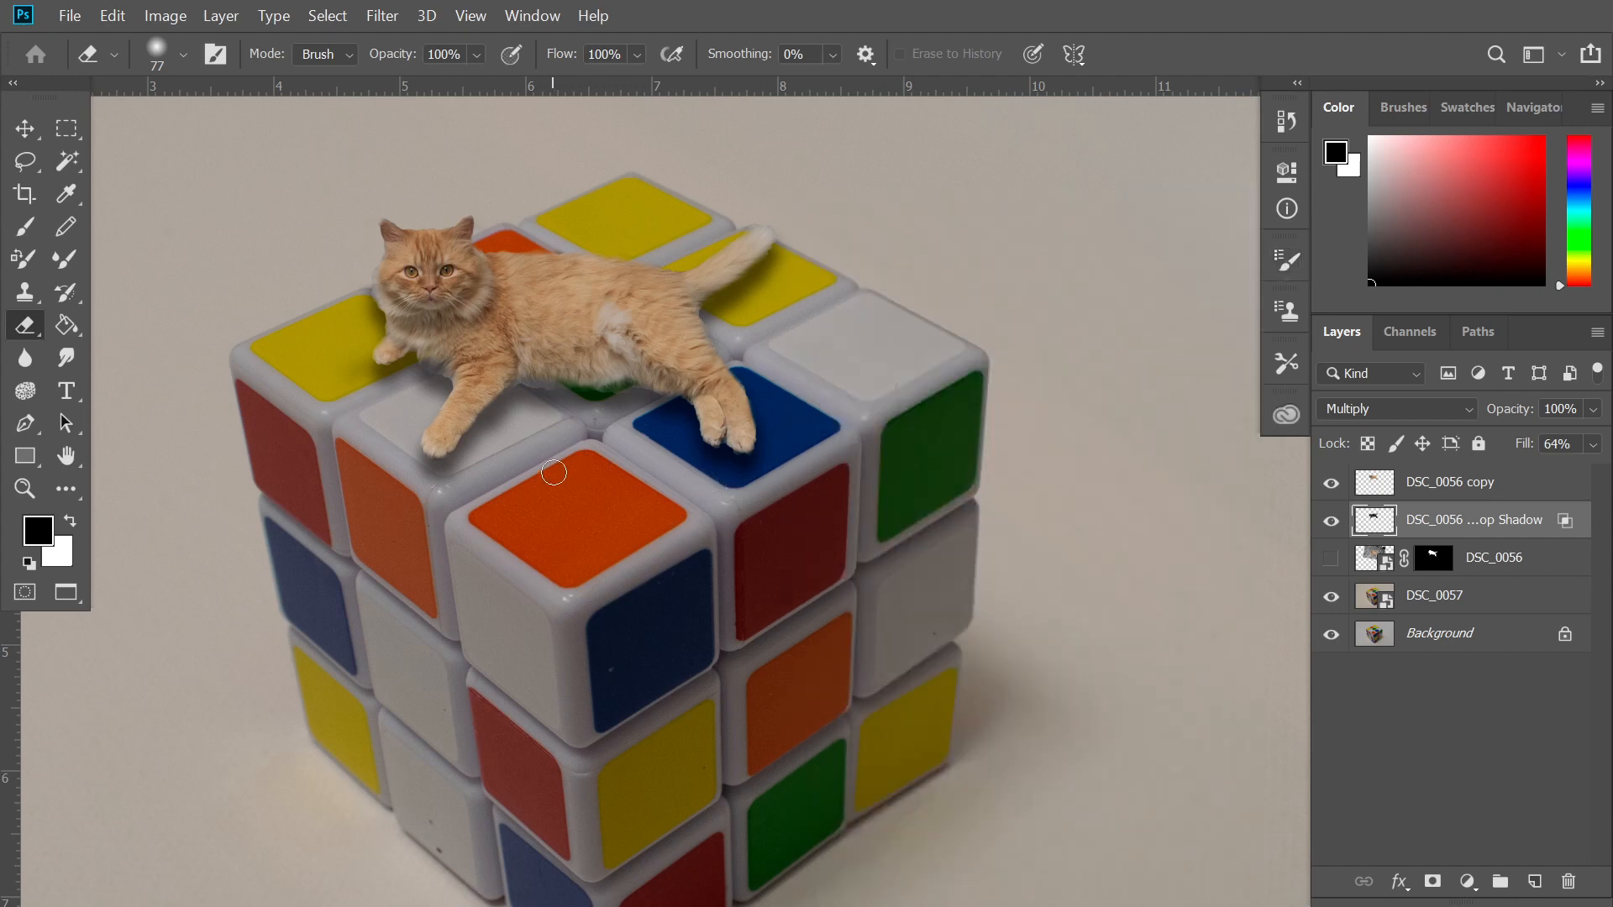
{"action": "left_click_drag", "start_coordinate": [487, 449], "coordinate": [500, 429]}
{"action": "left_click_drag", "start_coordinate": [398, 389], "coordinate": [410, 382]}
{"action": "left_click", "coordinate": [428, 396]}
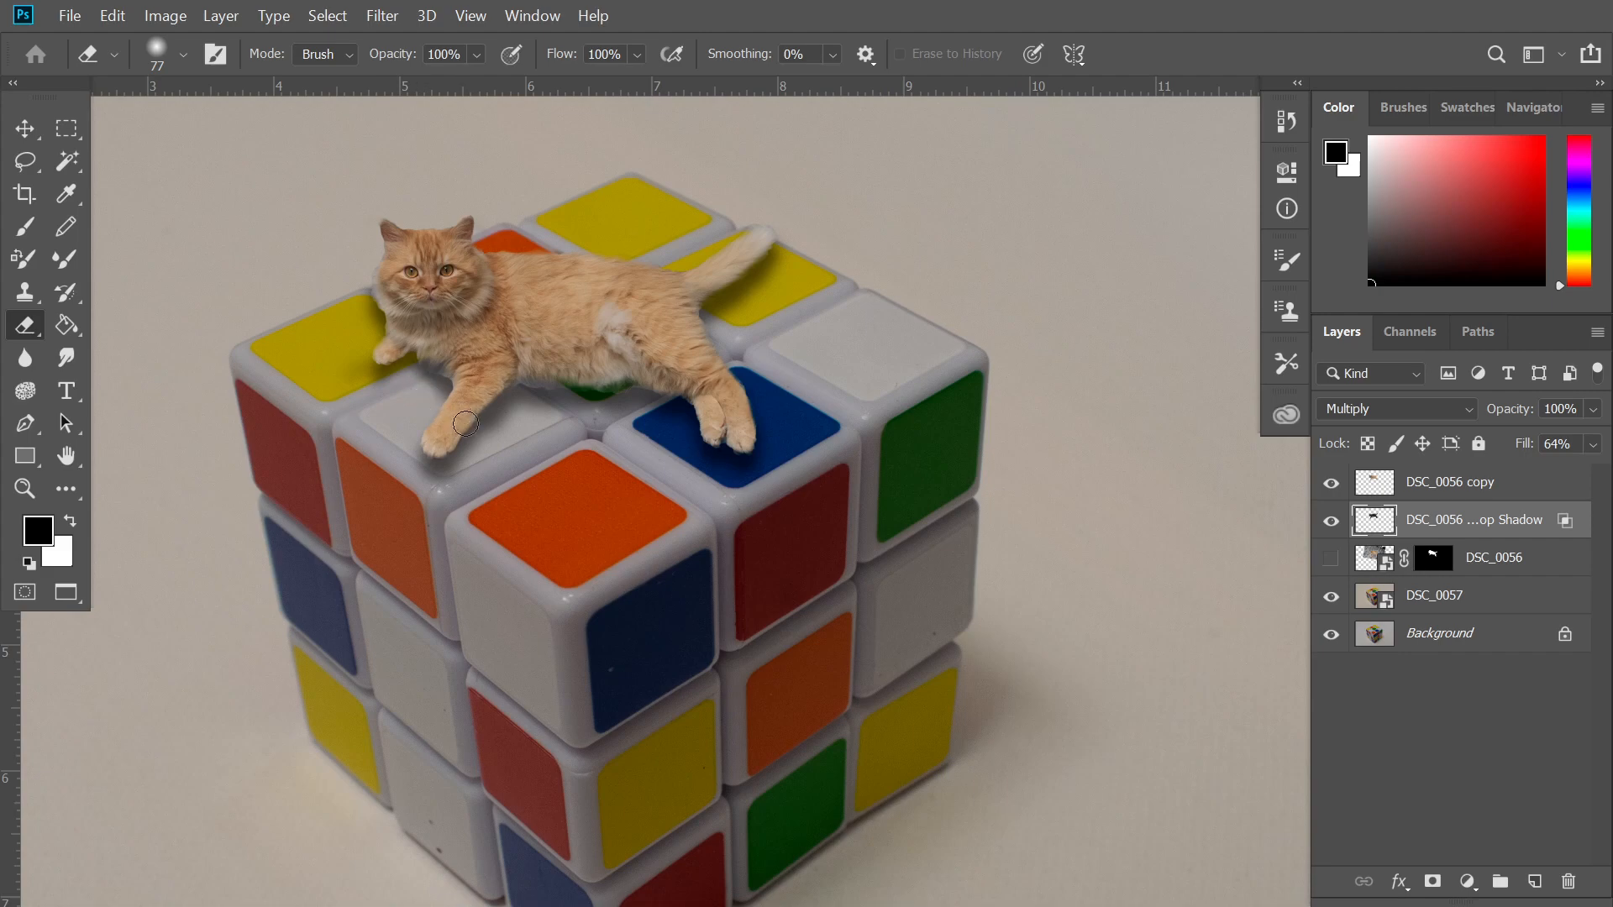